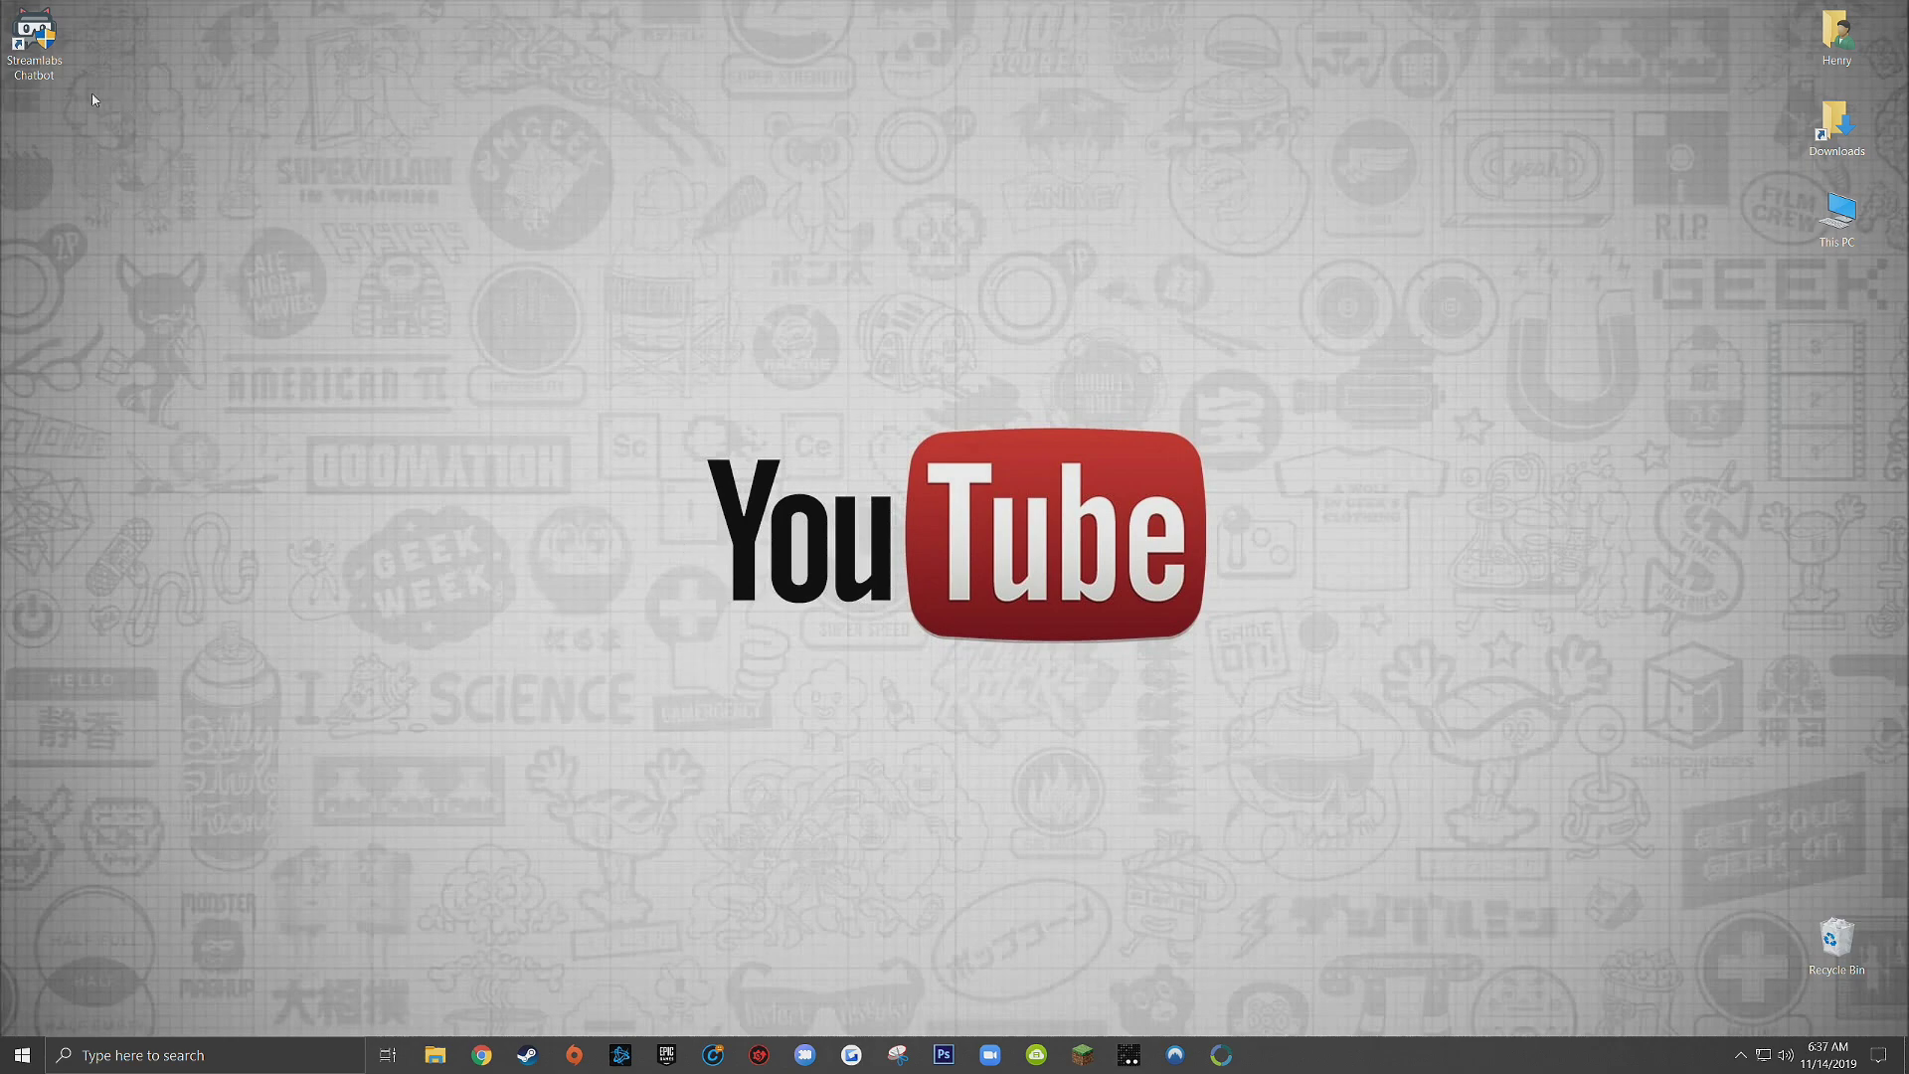
Launch Streamlabs Chatbot with admin rights, go to the Songrequest page and switch song requests on.
double_click(39, 69)
click(857, 658)
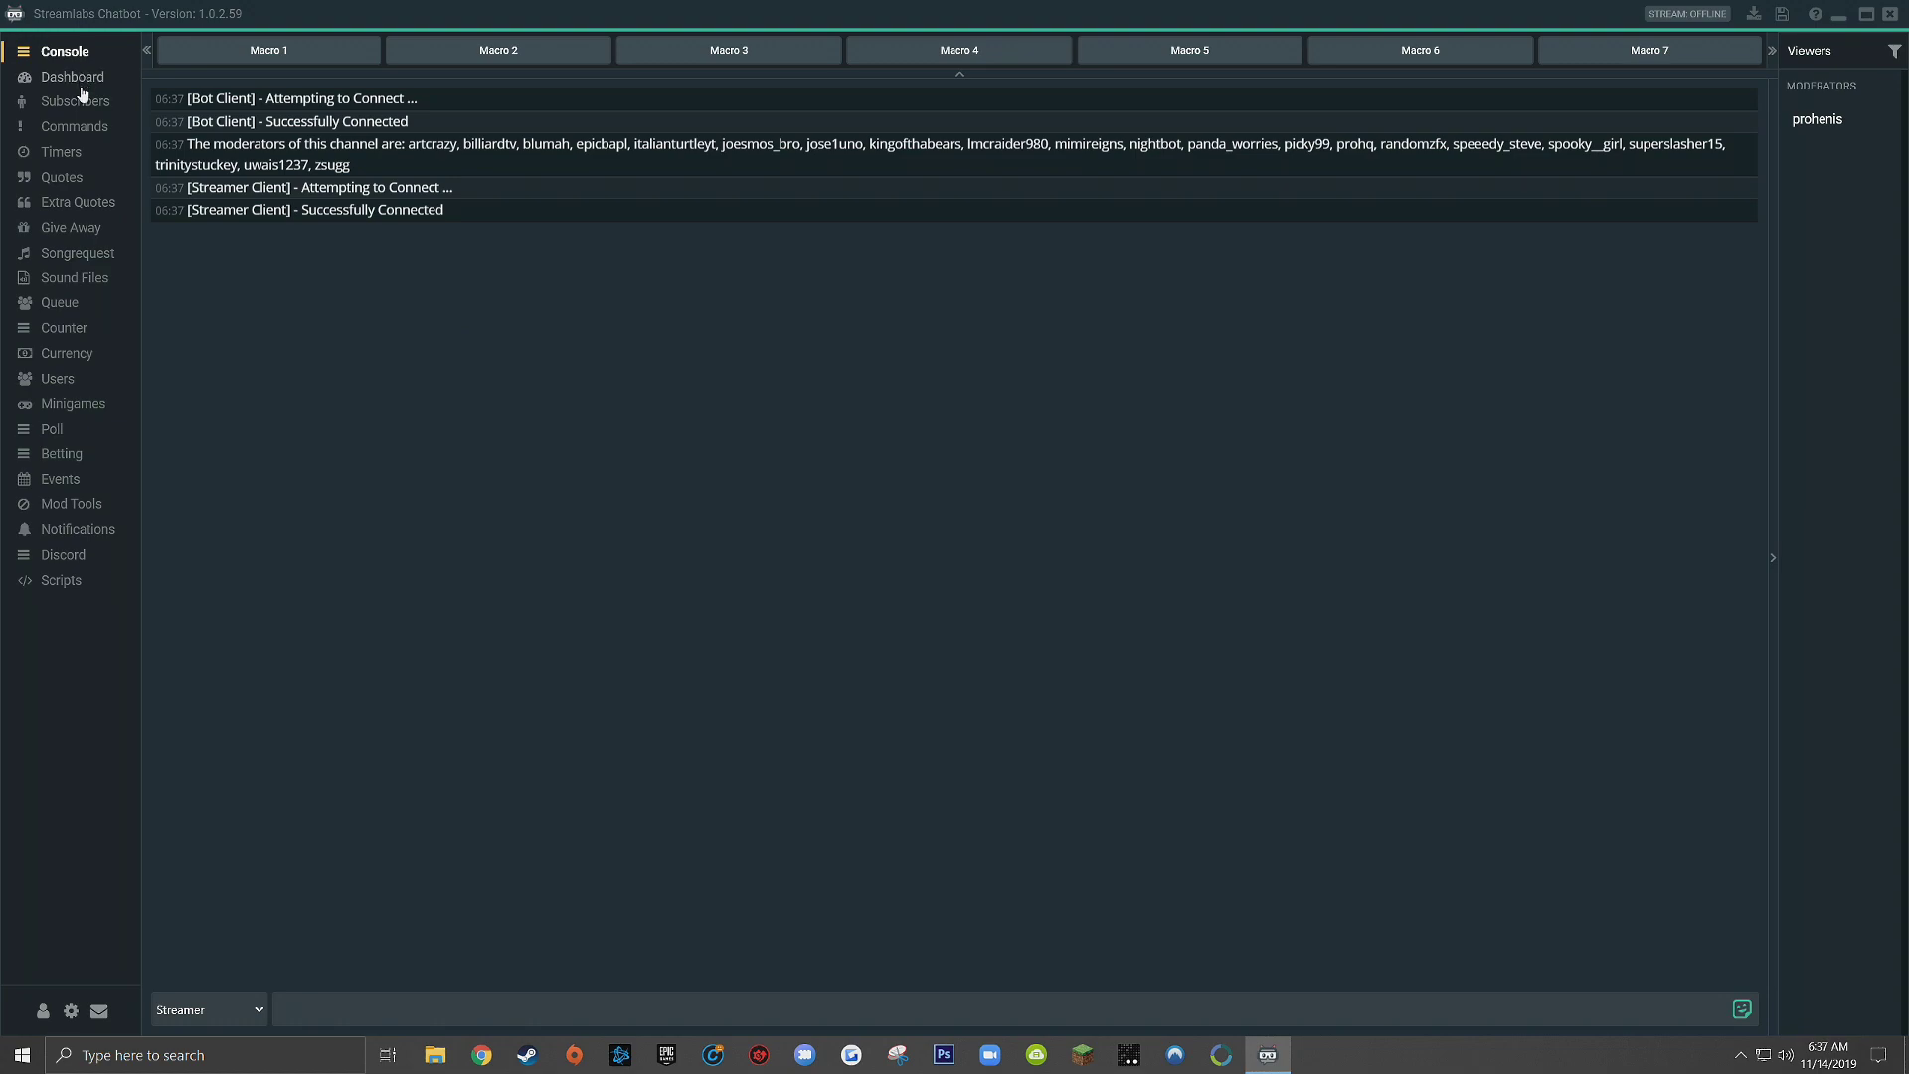
click(66, 258)
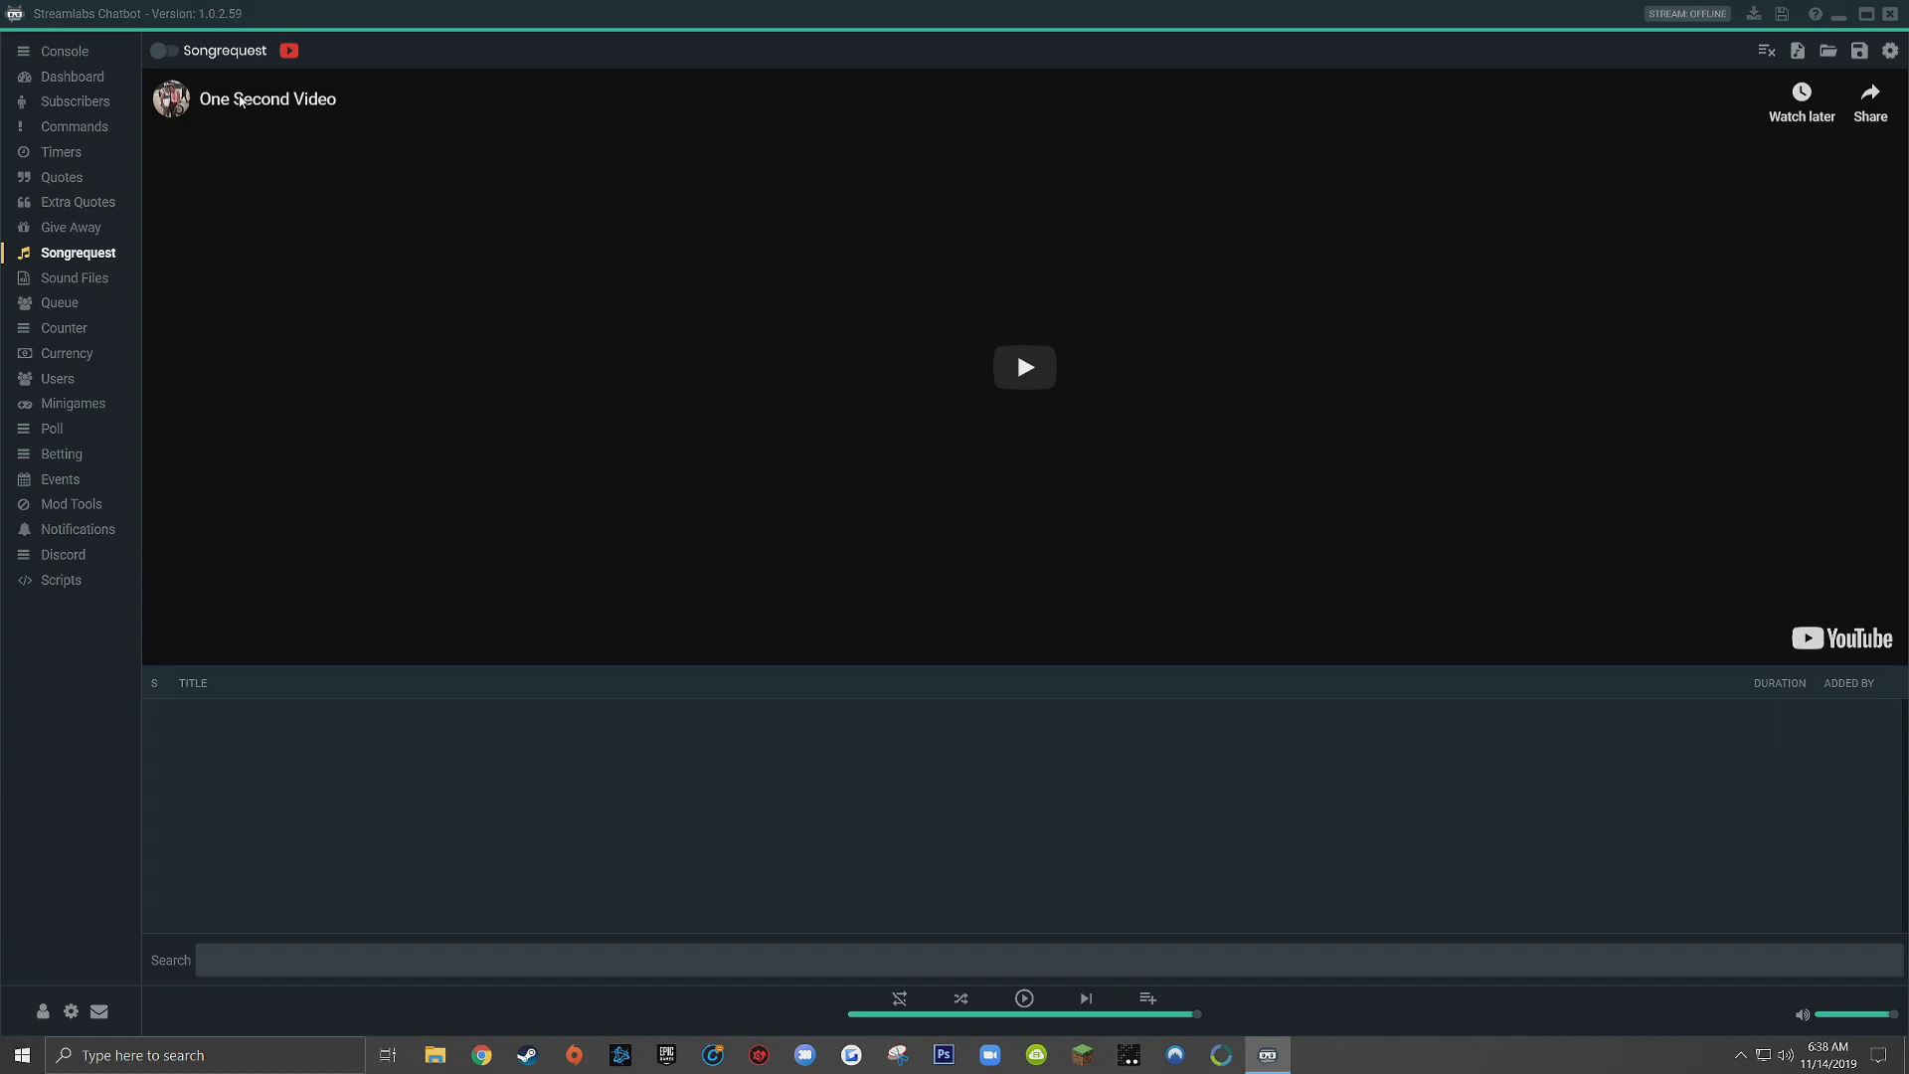
click(170, 56)
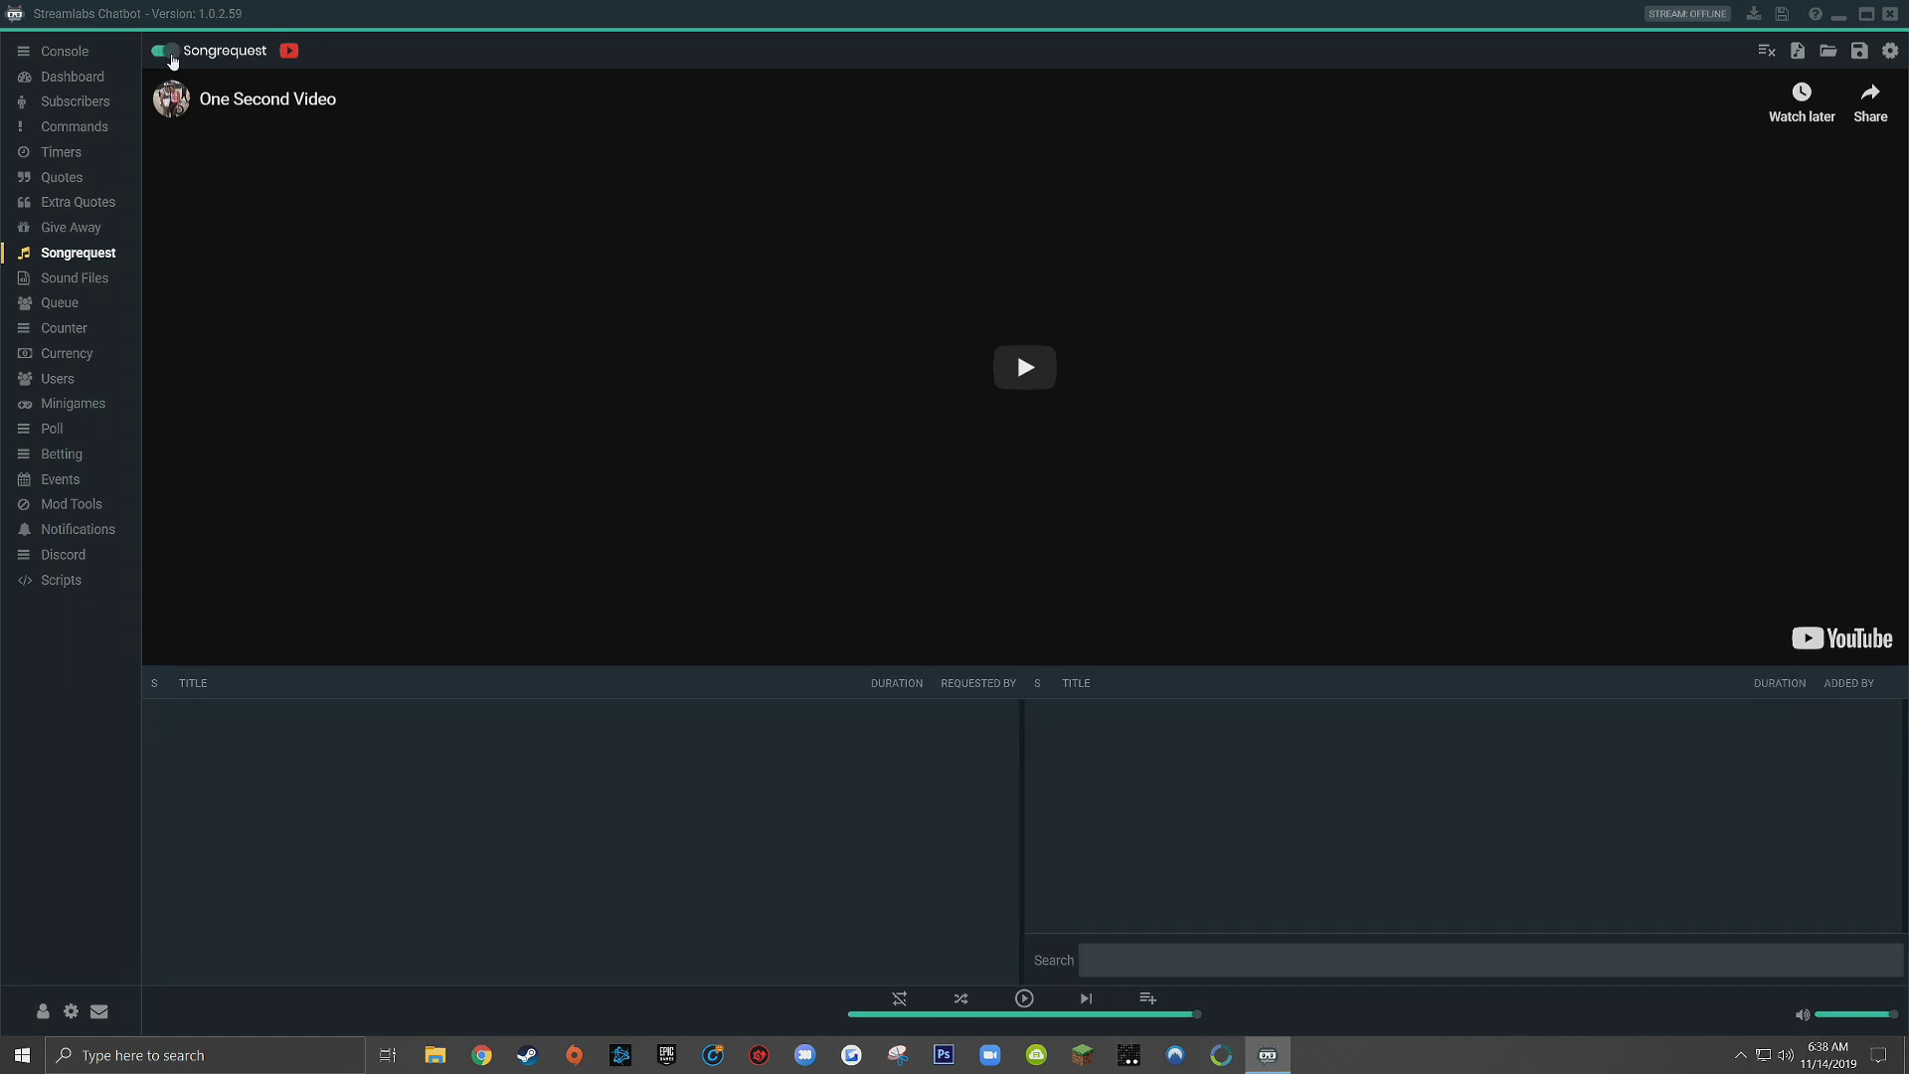
Open Global Songrequest Settings and expand the choices for who can request songs.
click(1889, 52)
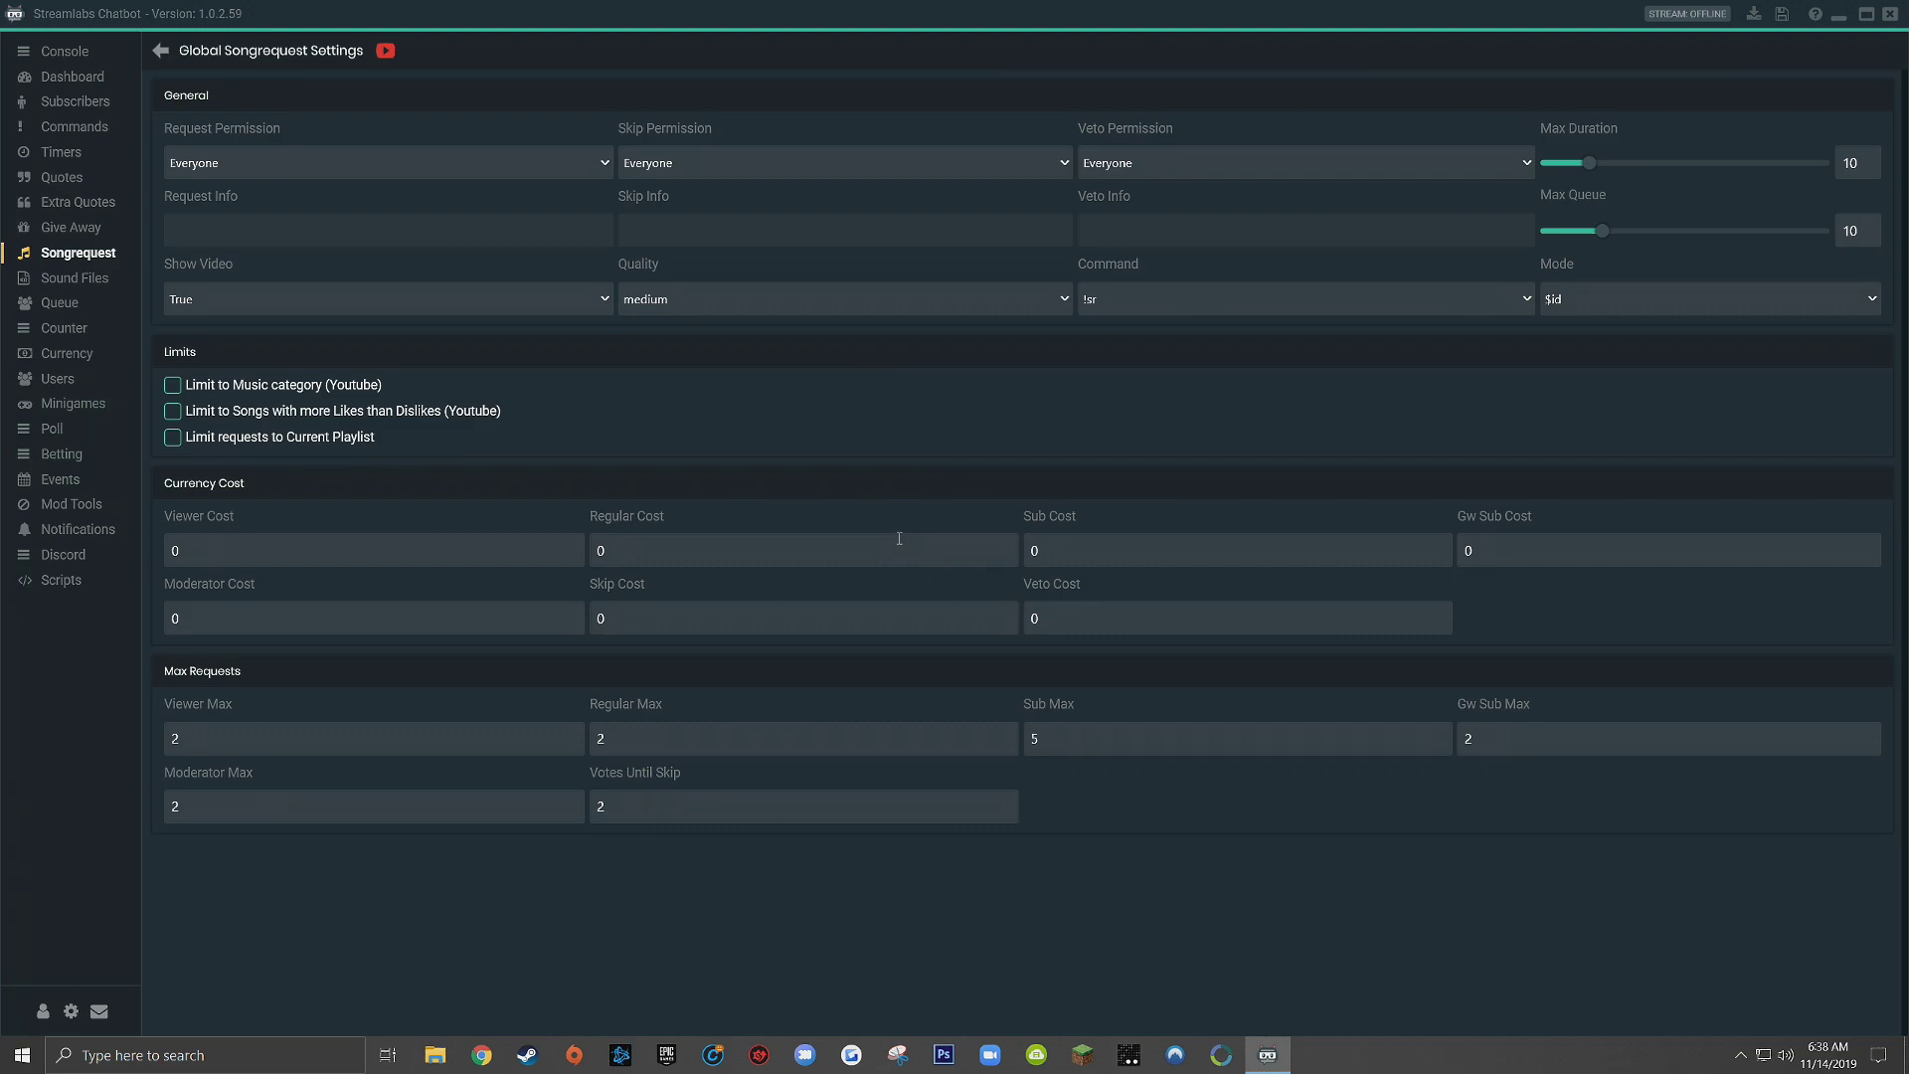
click(283, 165)
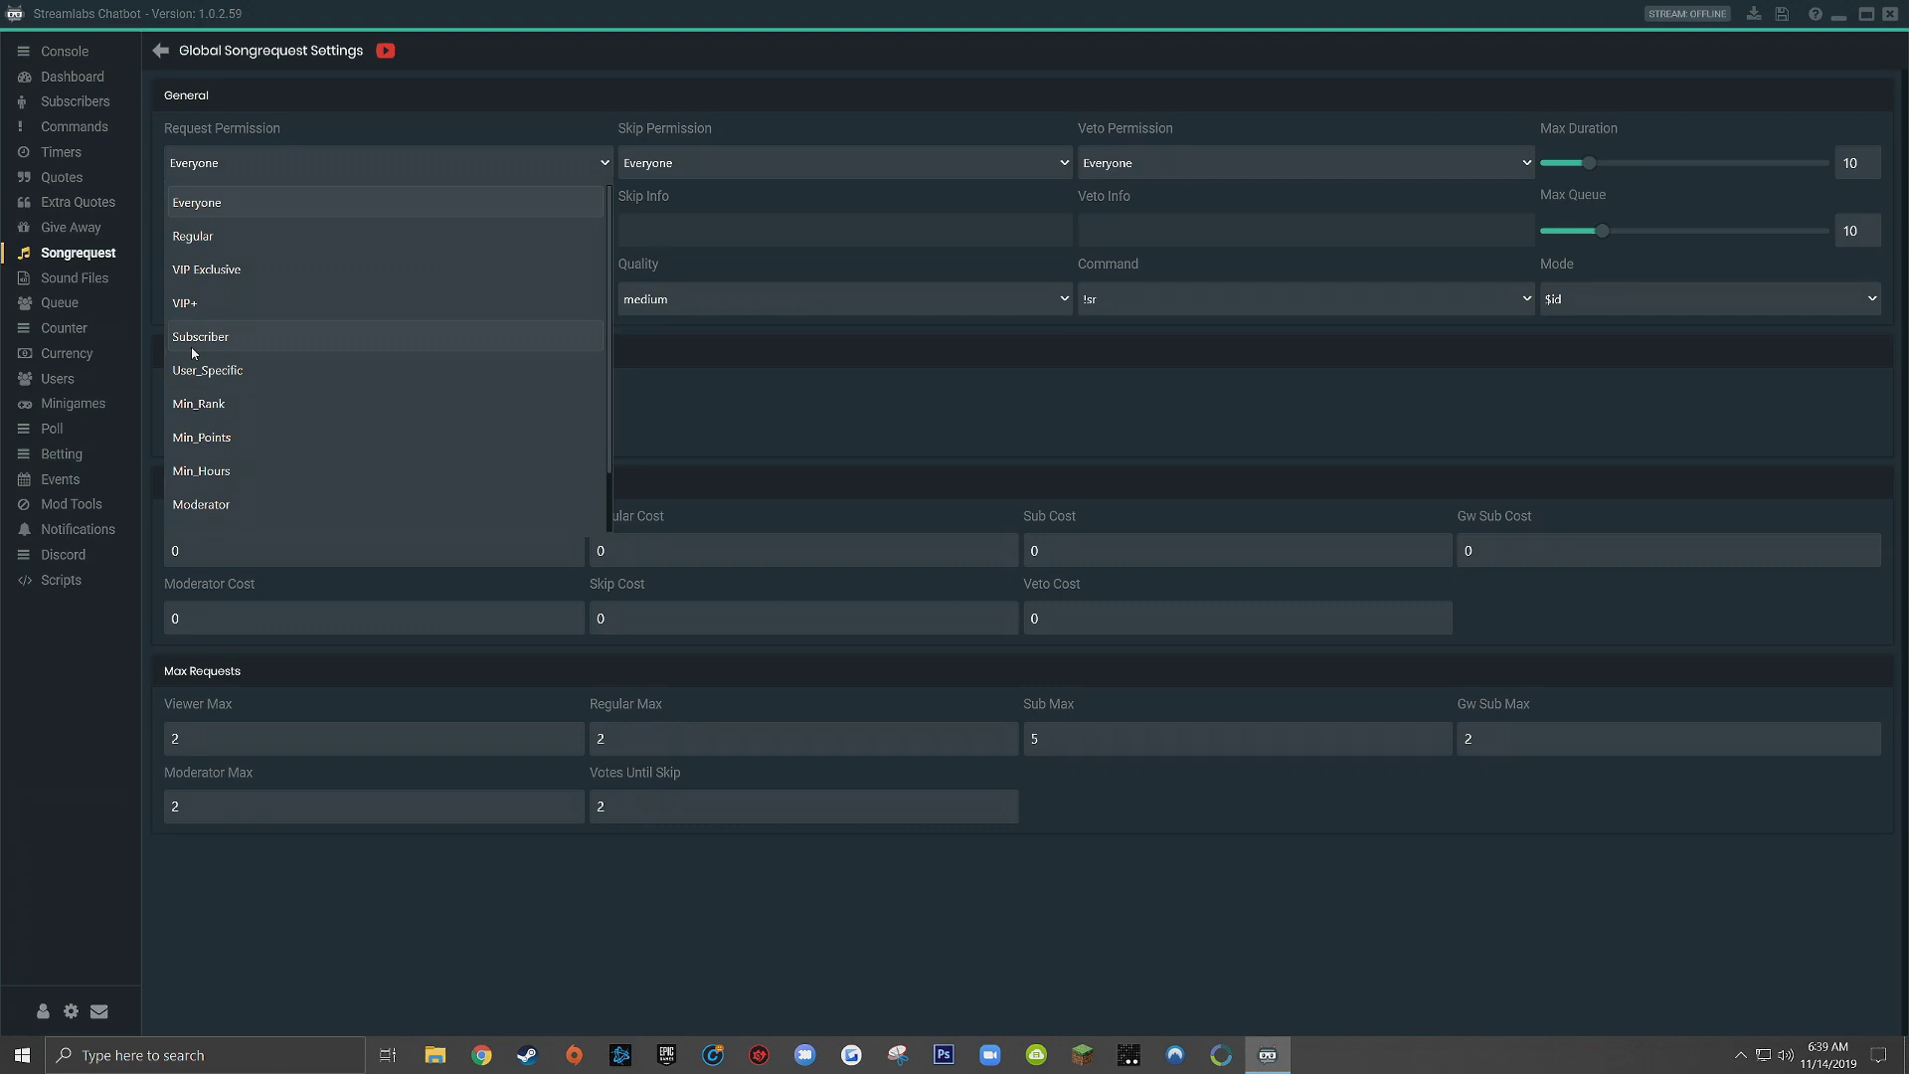
scroll(217, 389, down, 1)
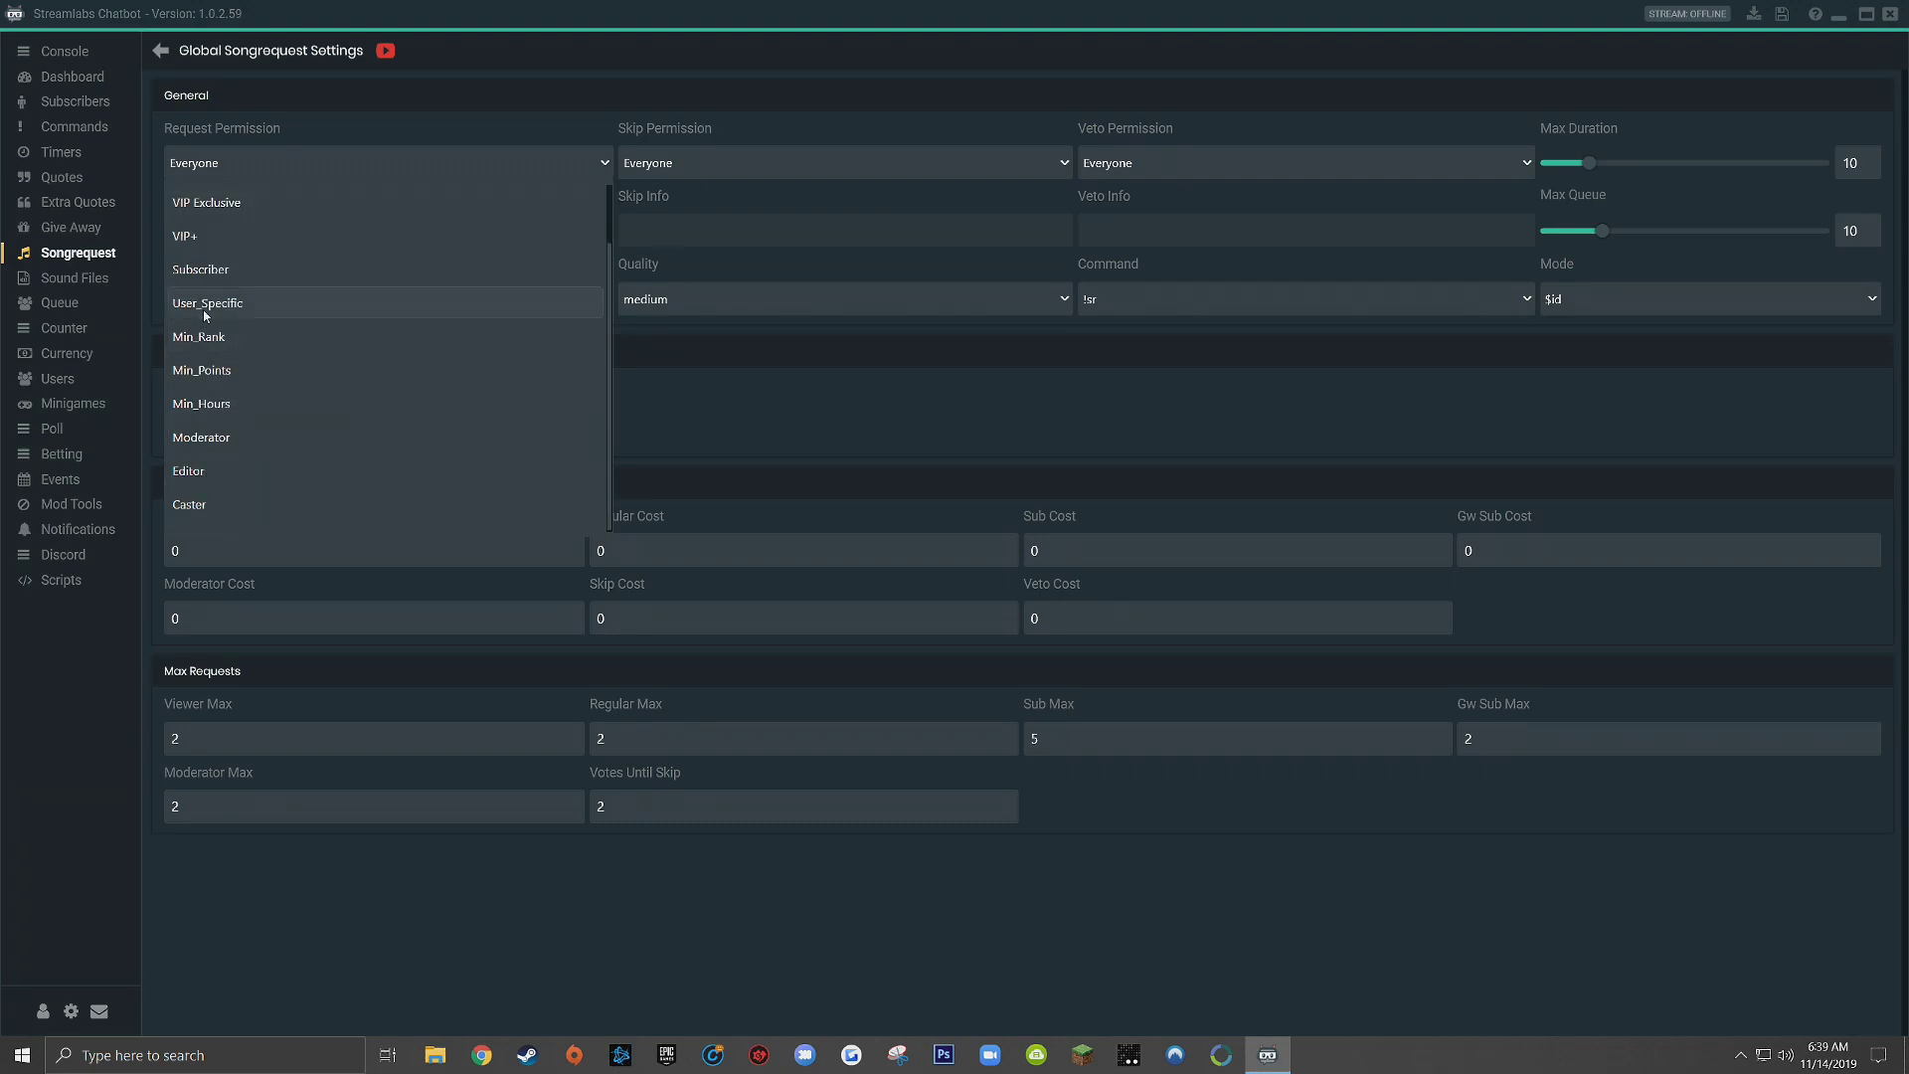
scroll(208, 328, up, 1)
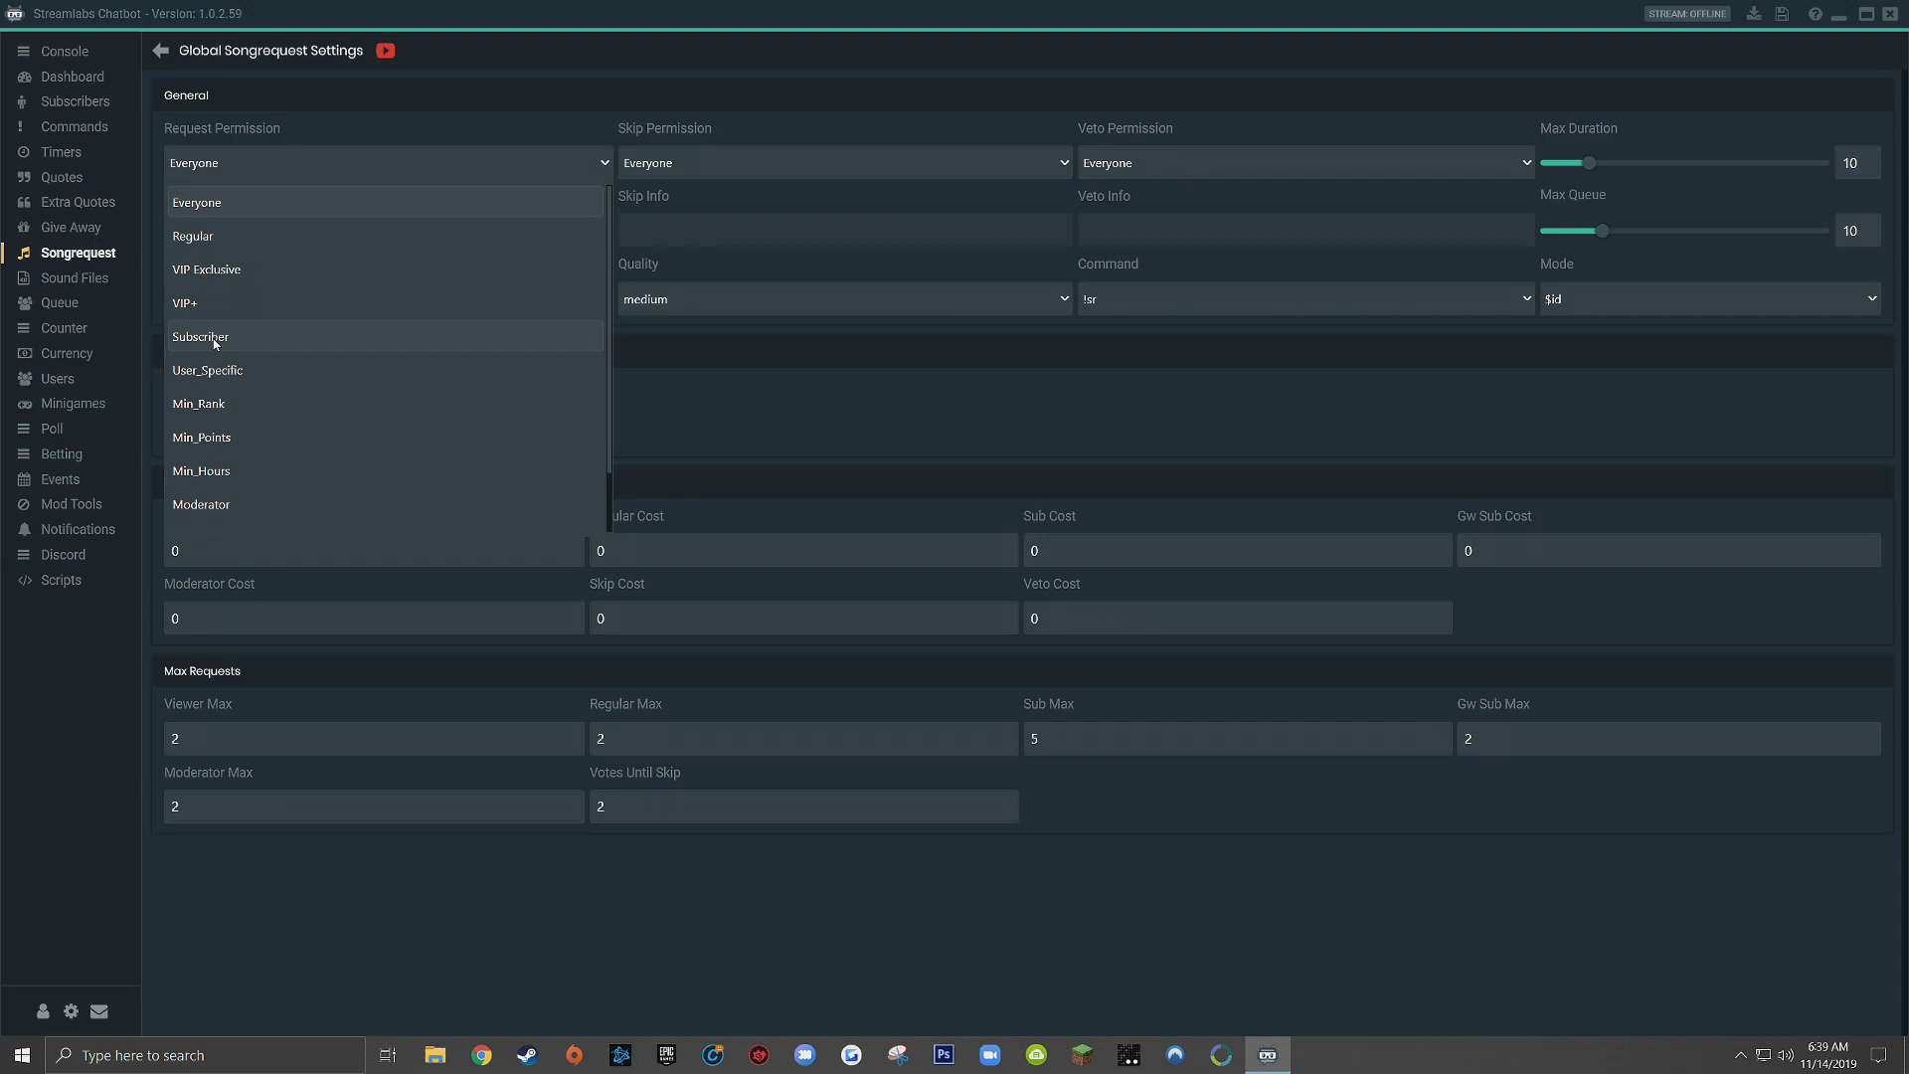
click(696, 105)
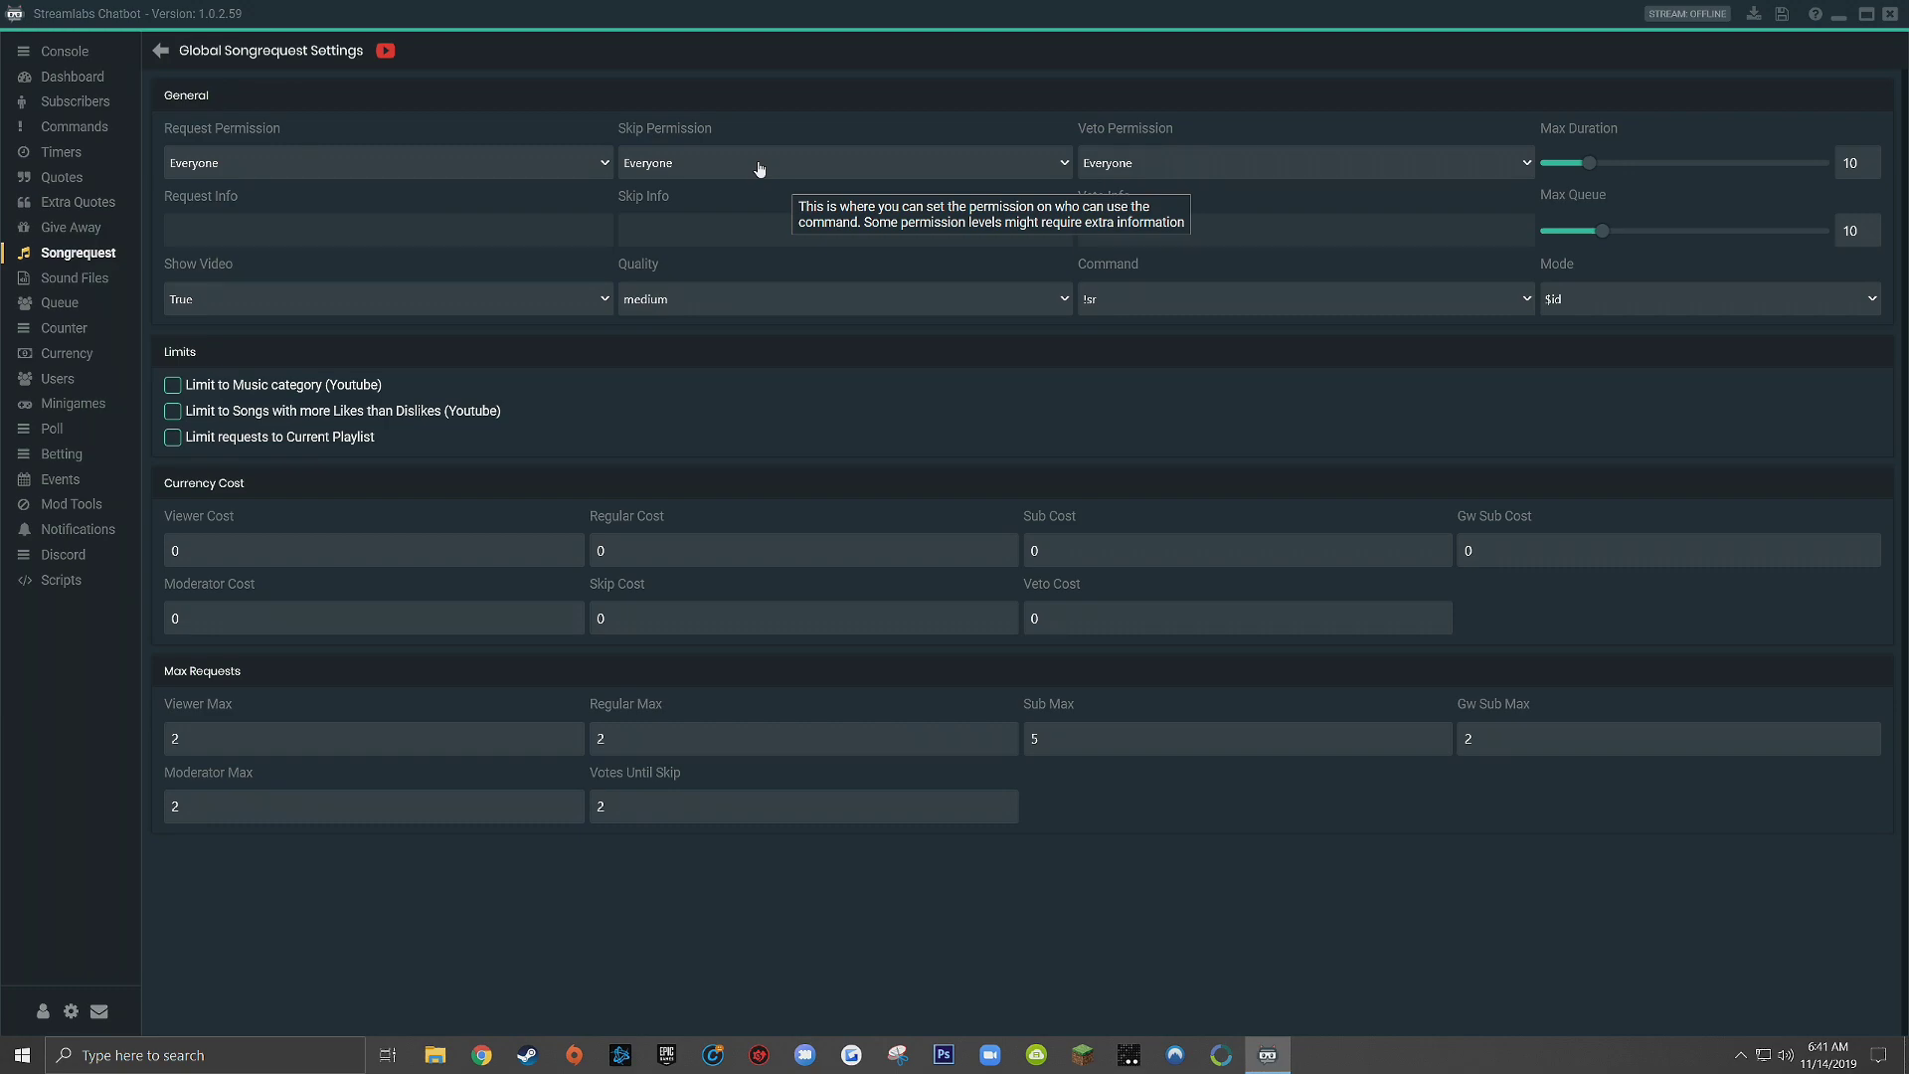
Set the song request Veto Permission to Moderator.
click(1223, 159)
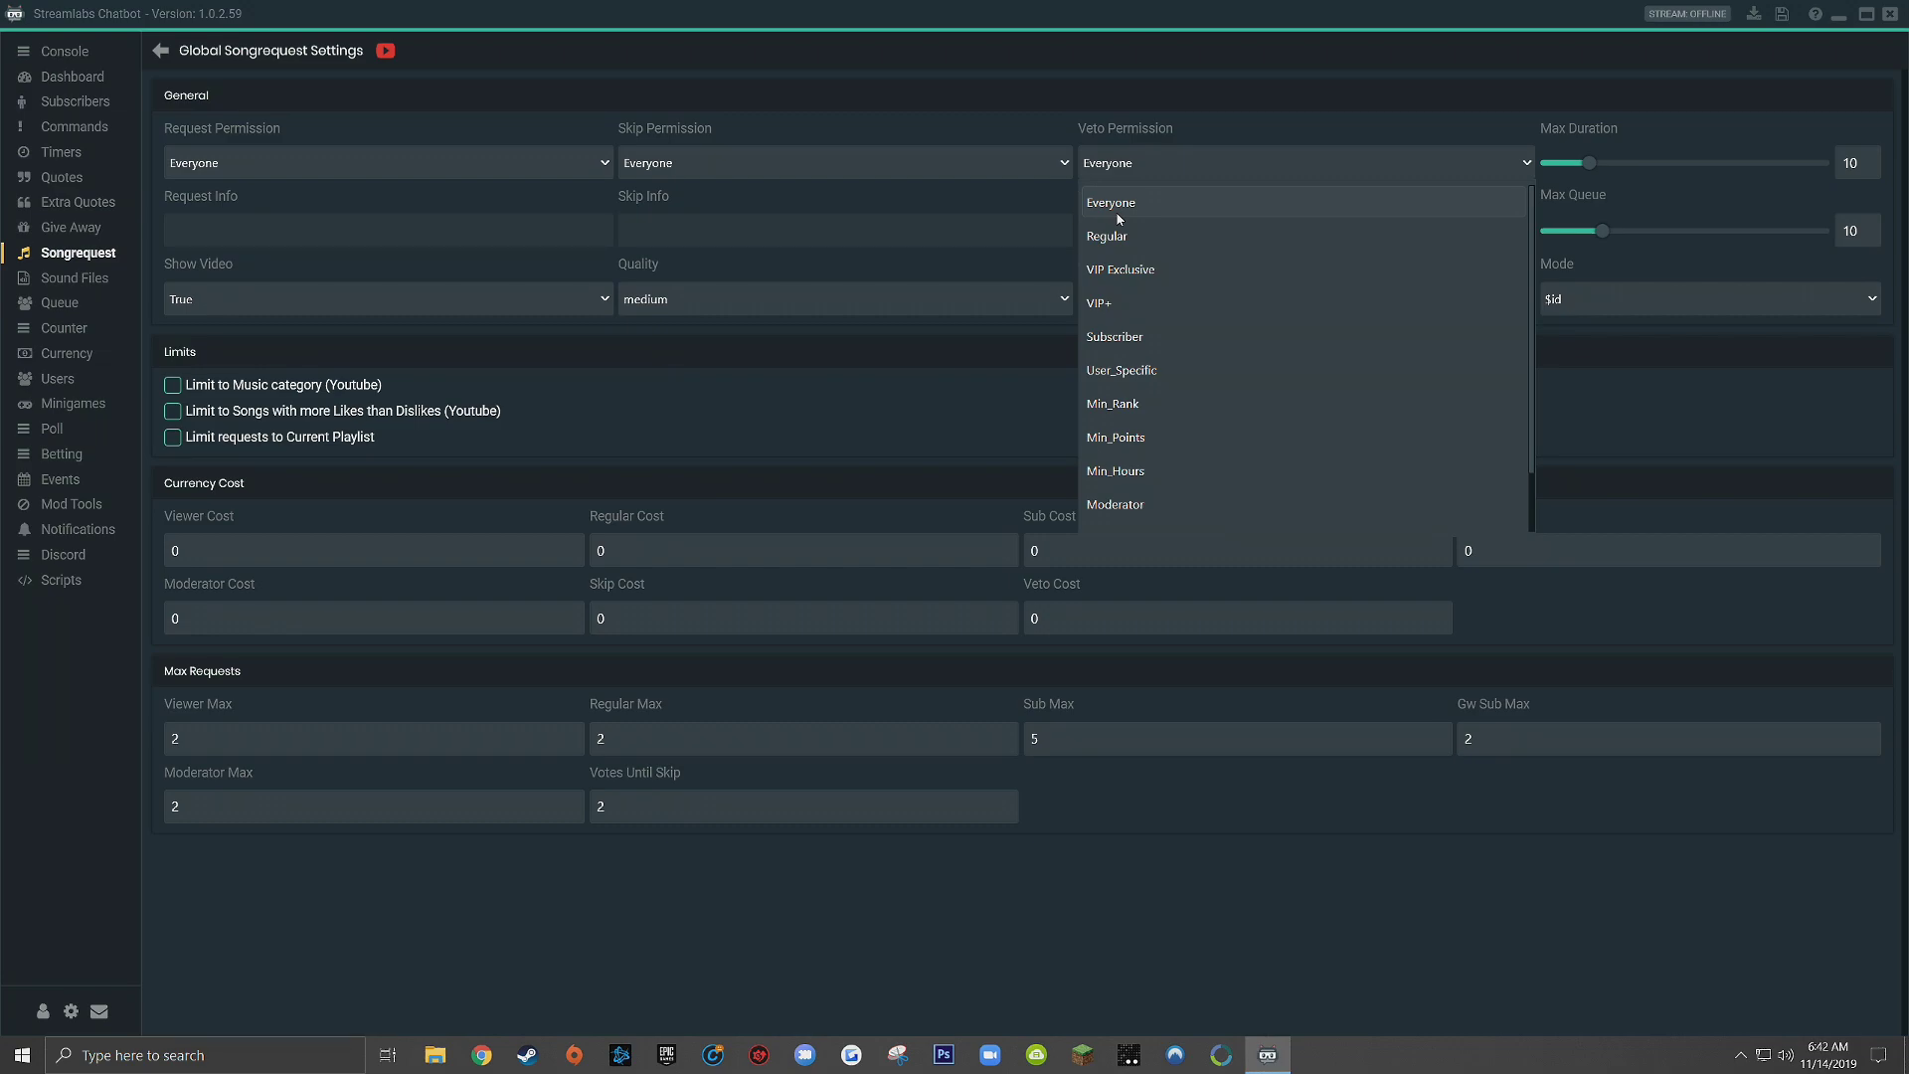
scroll(1133, 413, down, 1)
click(1134, 443)
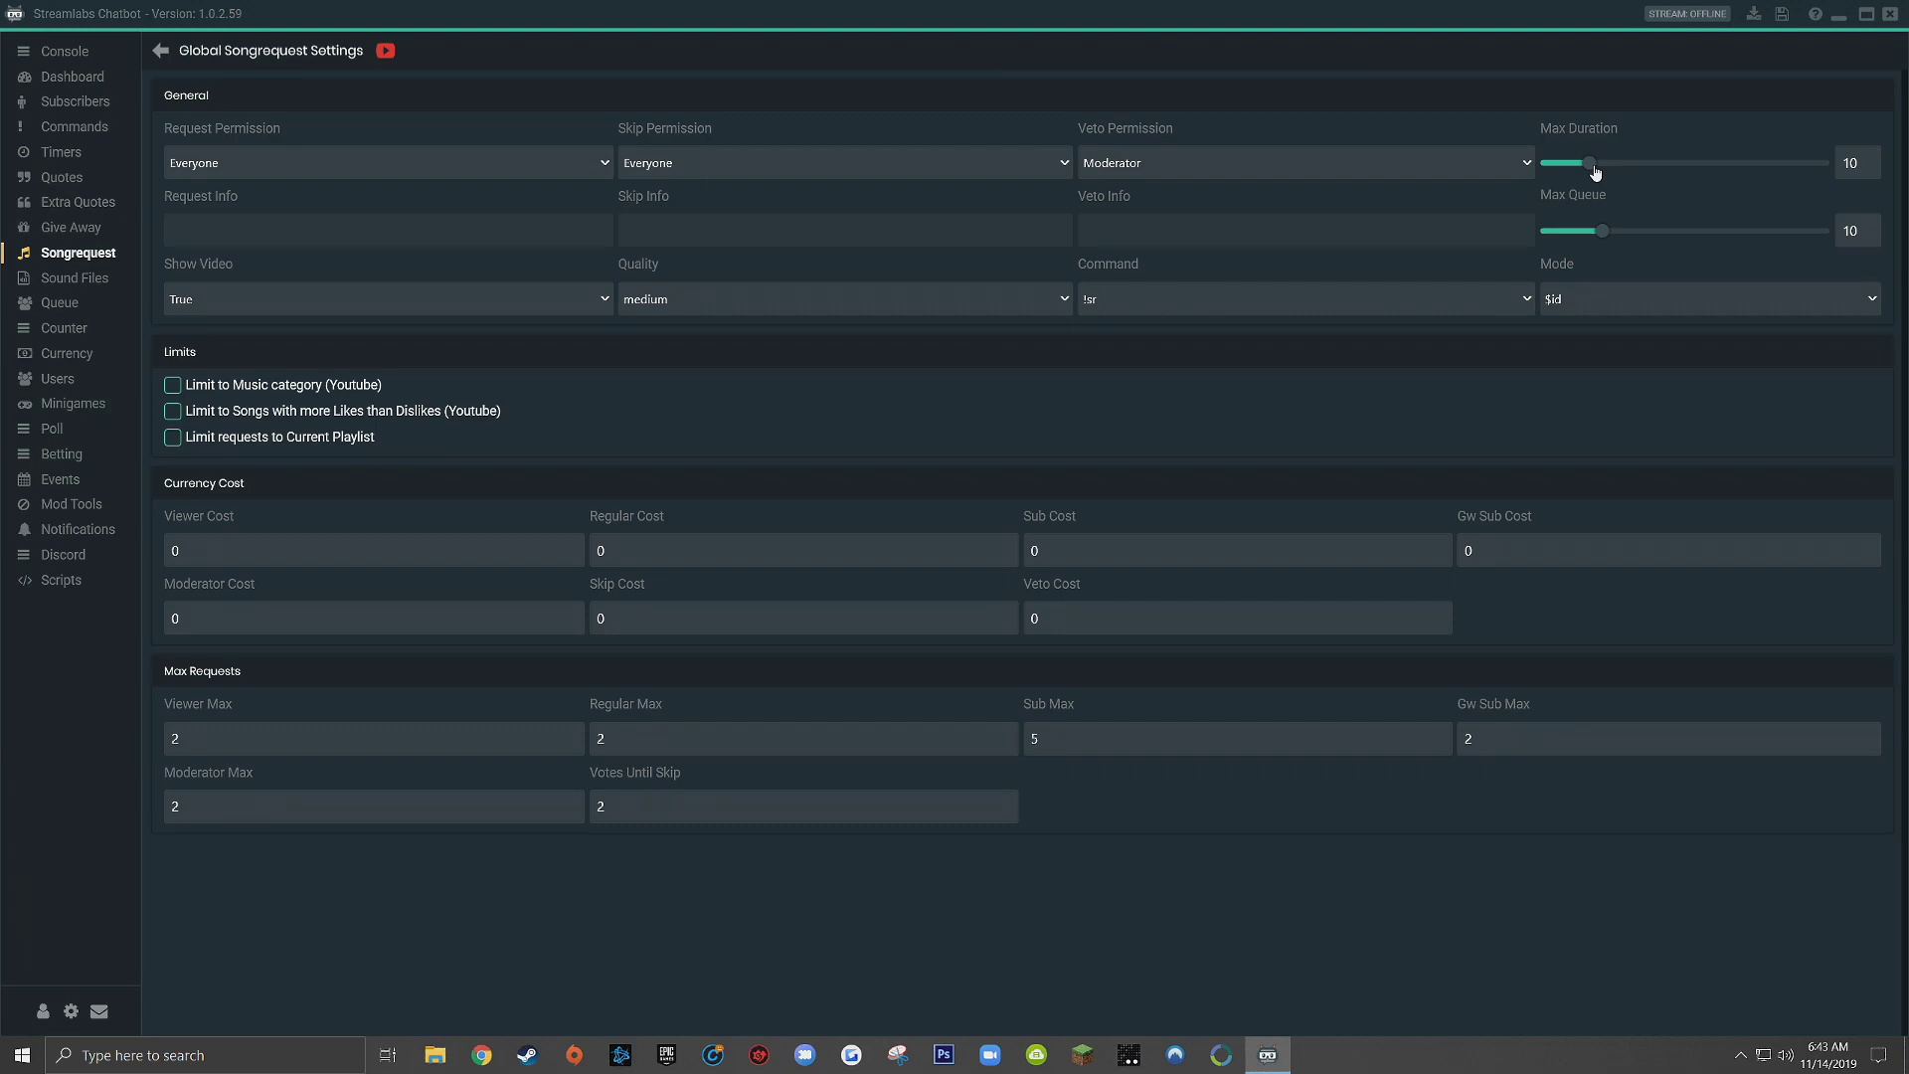
Set Max Duration to 5 and Max Queue to 30, keep Show Video True, and return to the player.
drag(1594, 173, 1569, 172)
drag(1602, 231, 1832, 235)
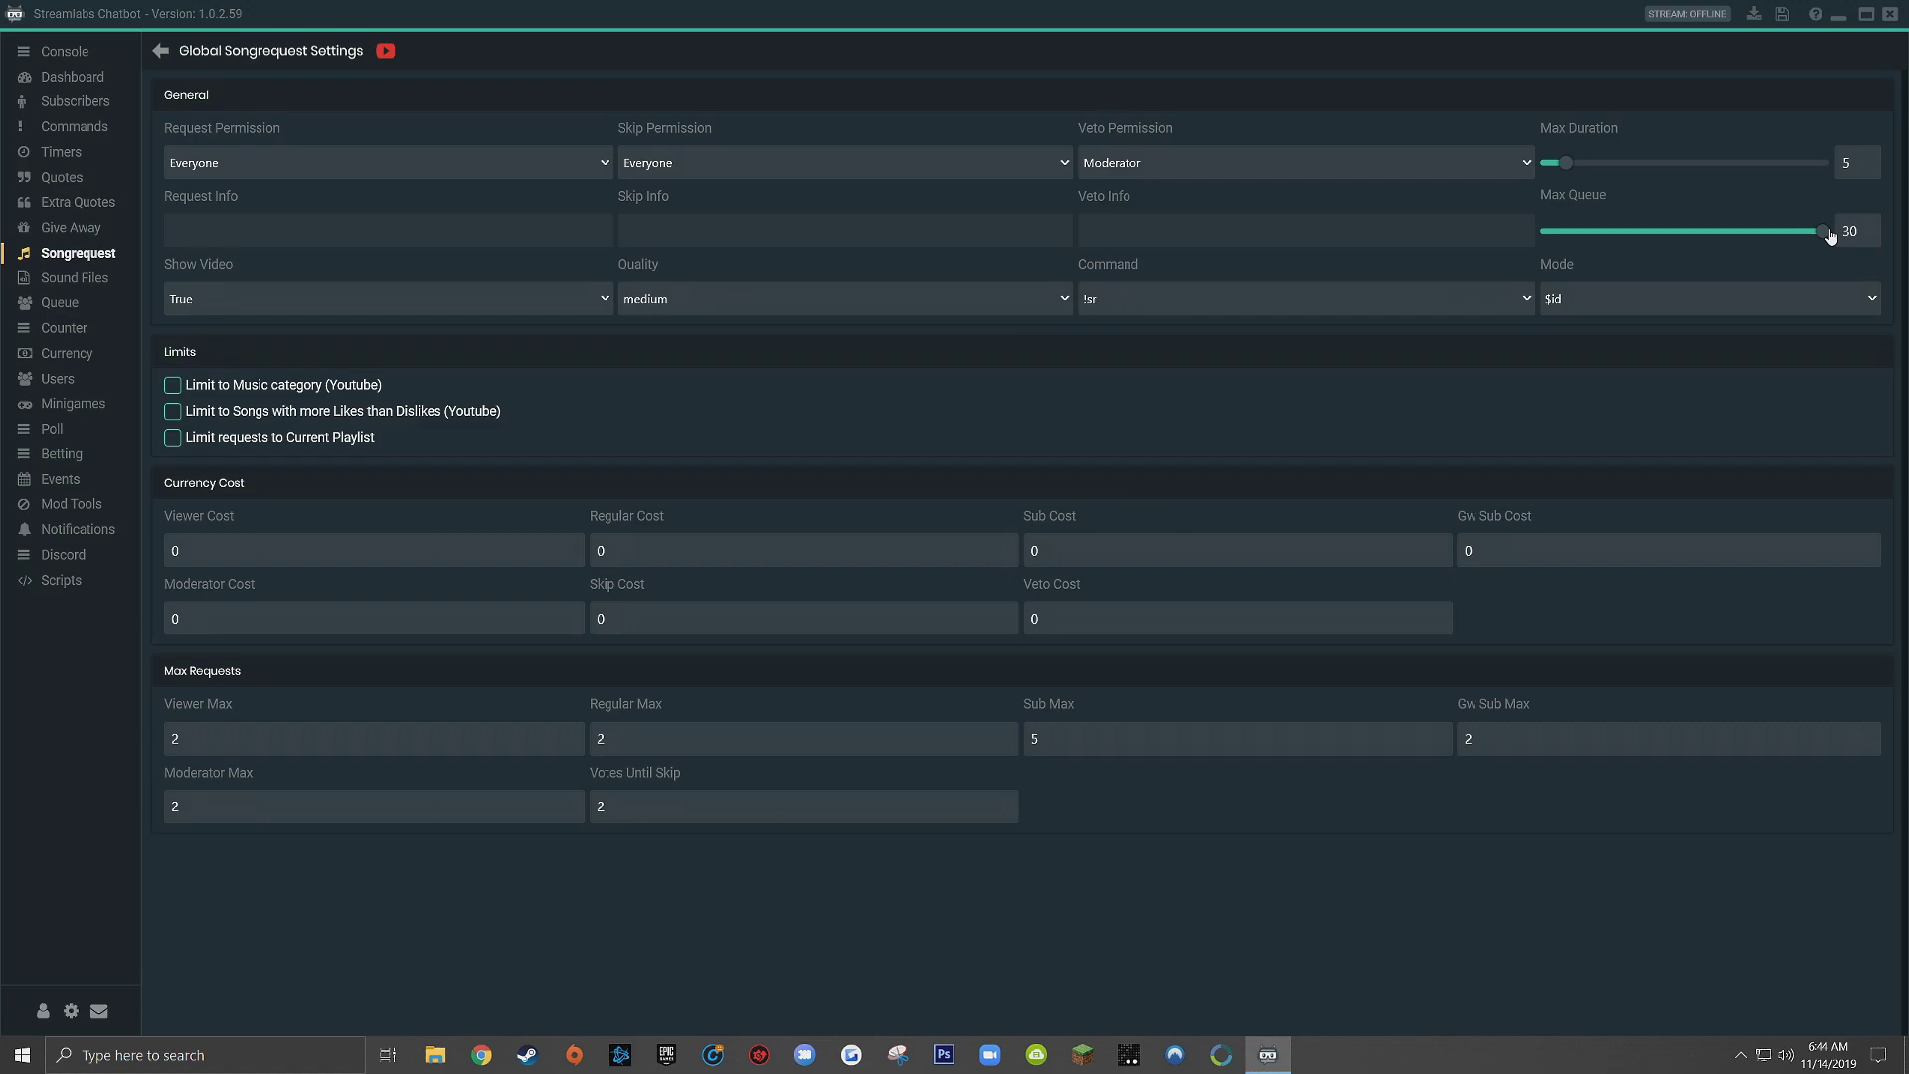
click(215, 310)
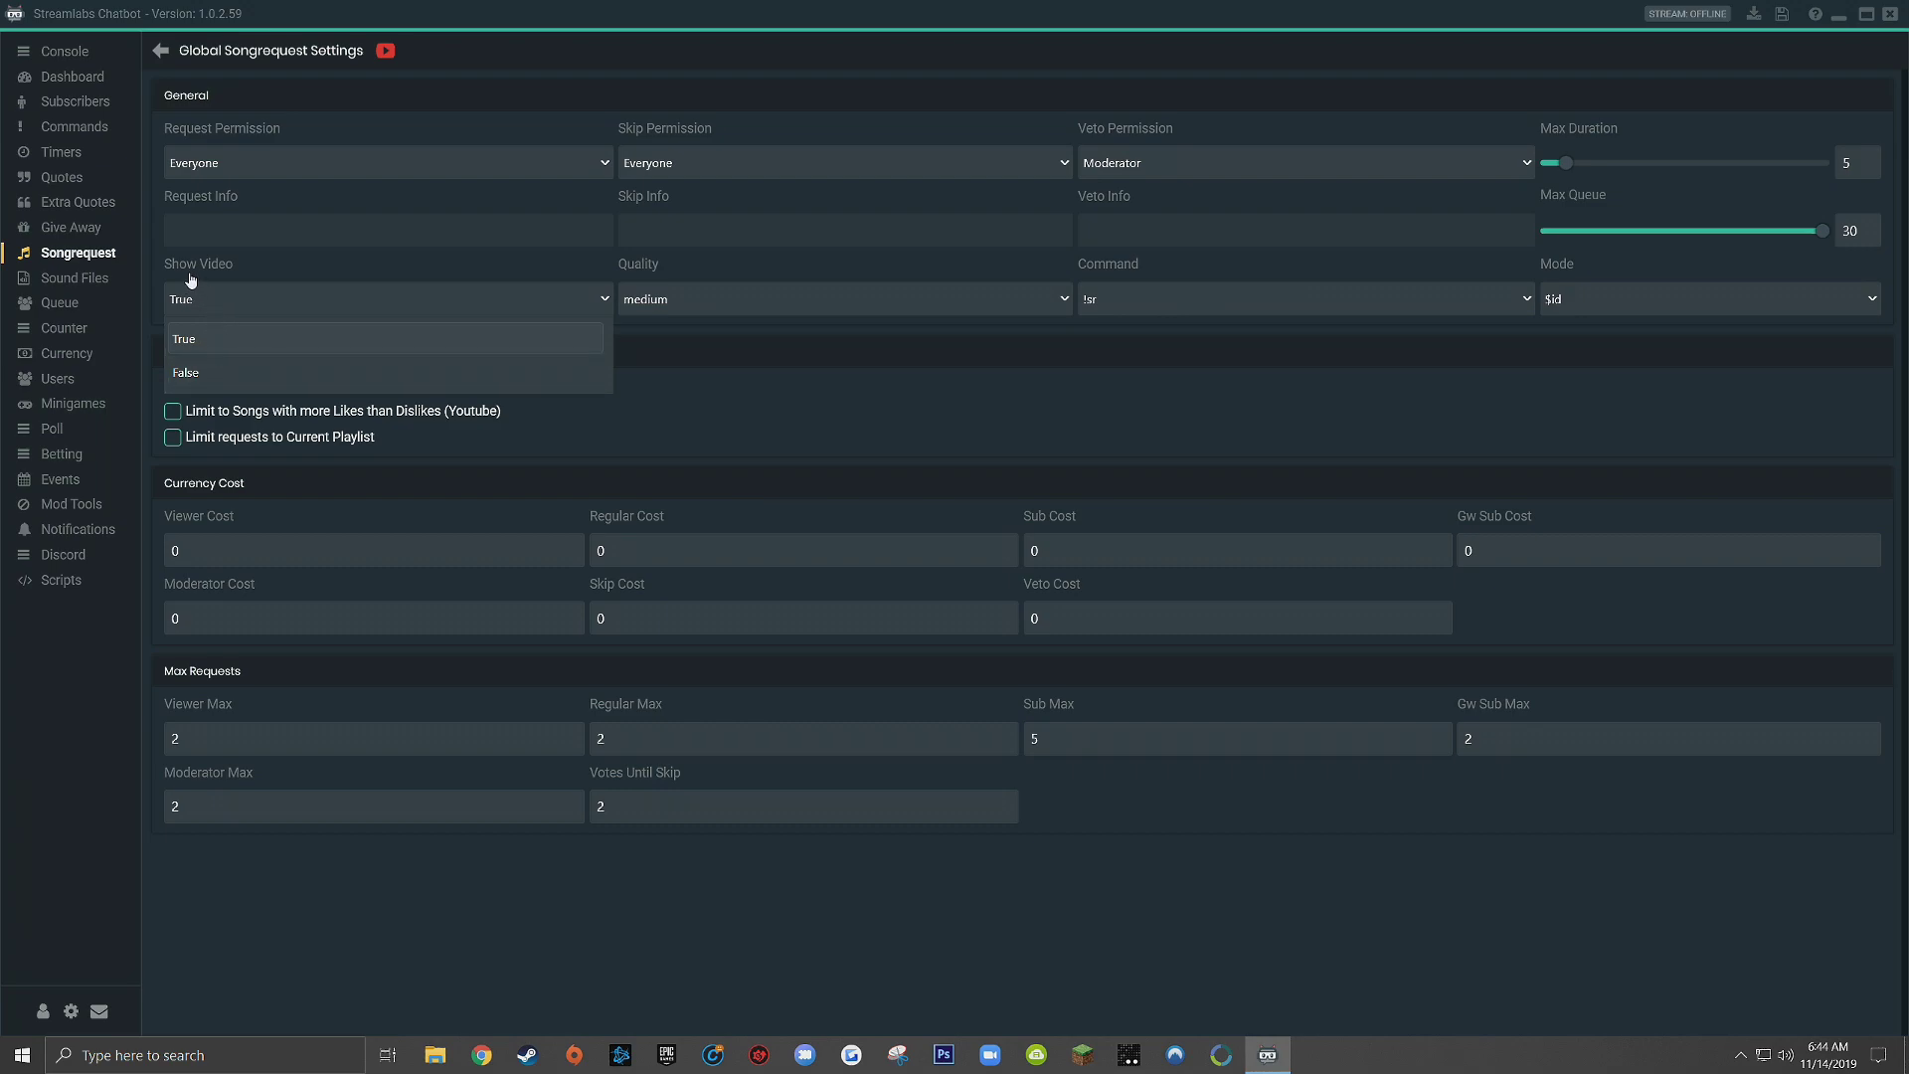
click(161, 54)
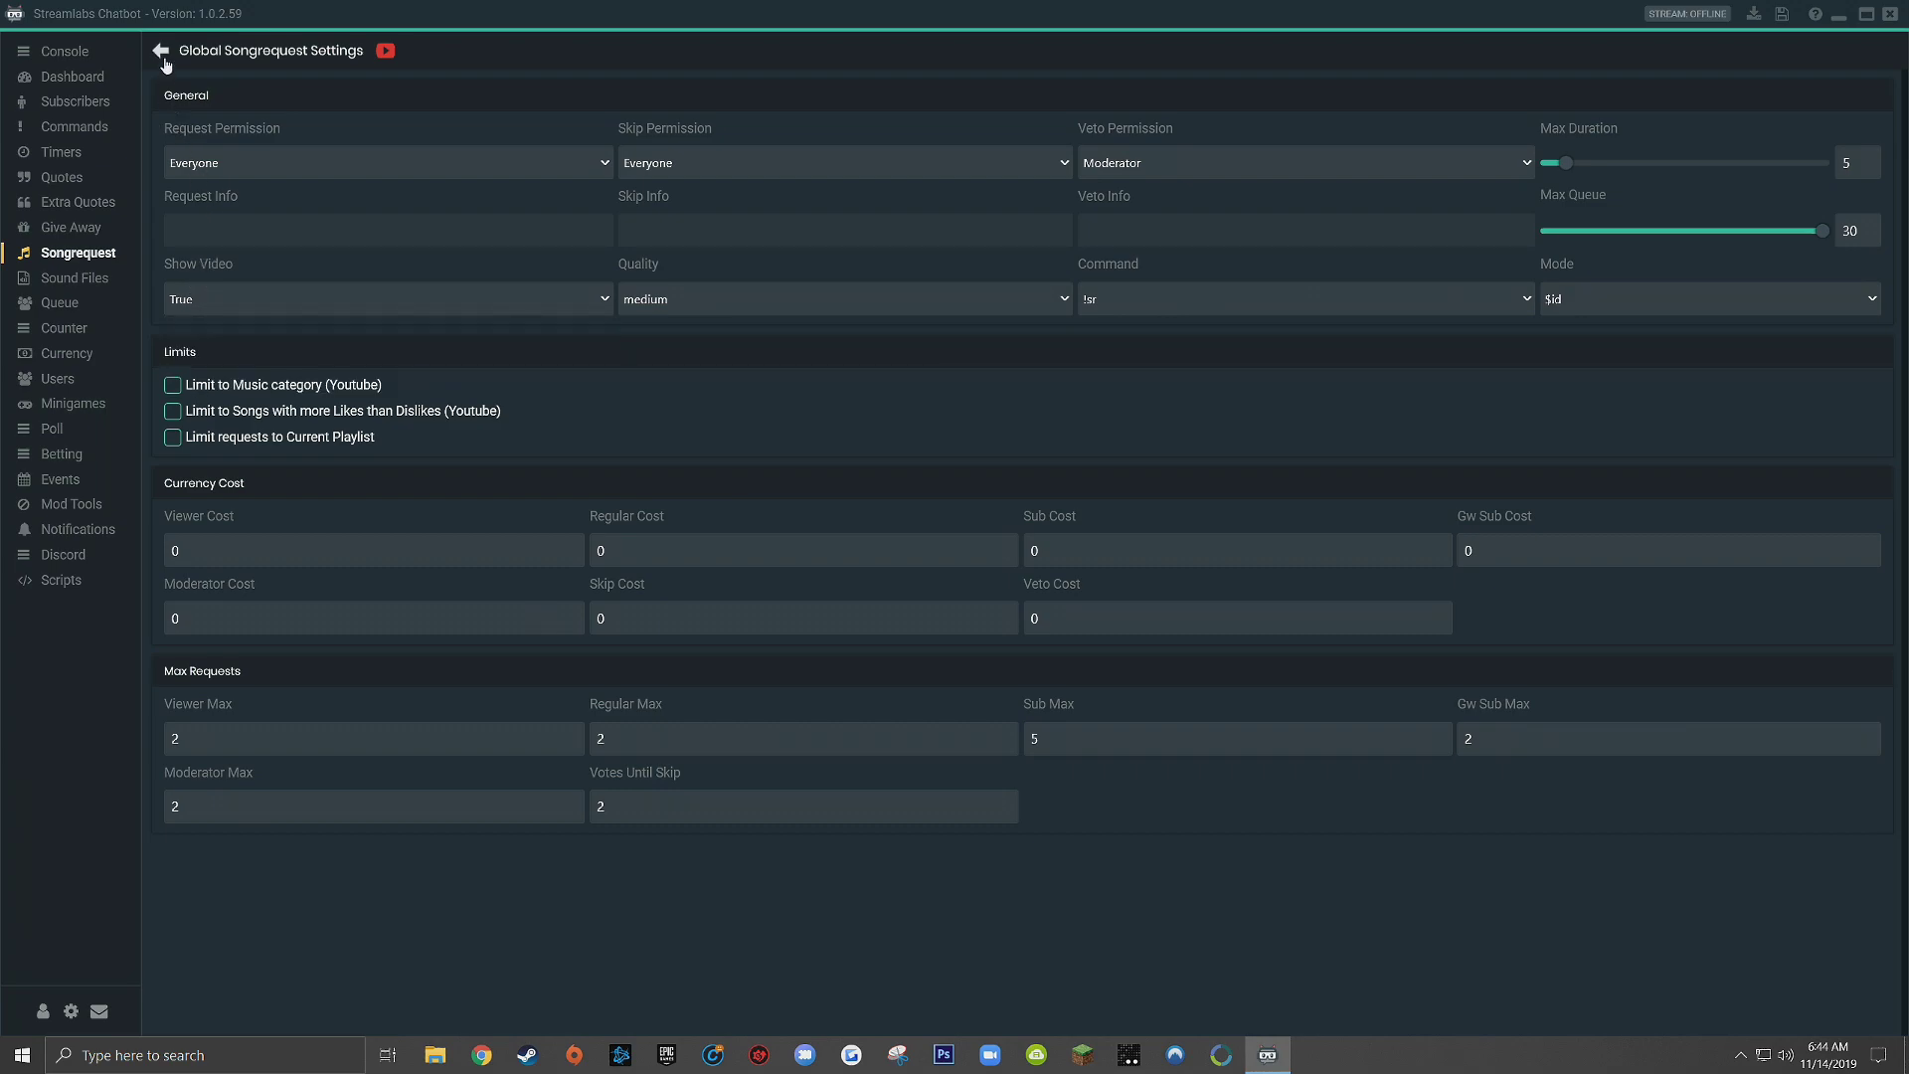
click(161, 55)
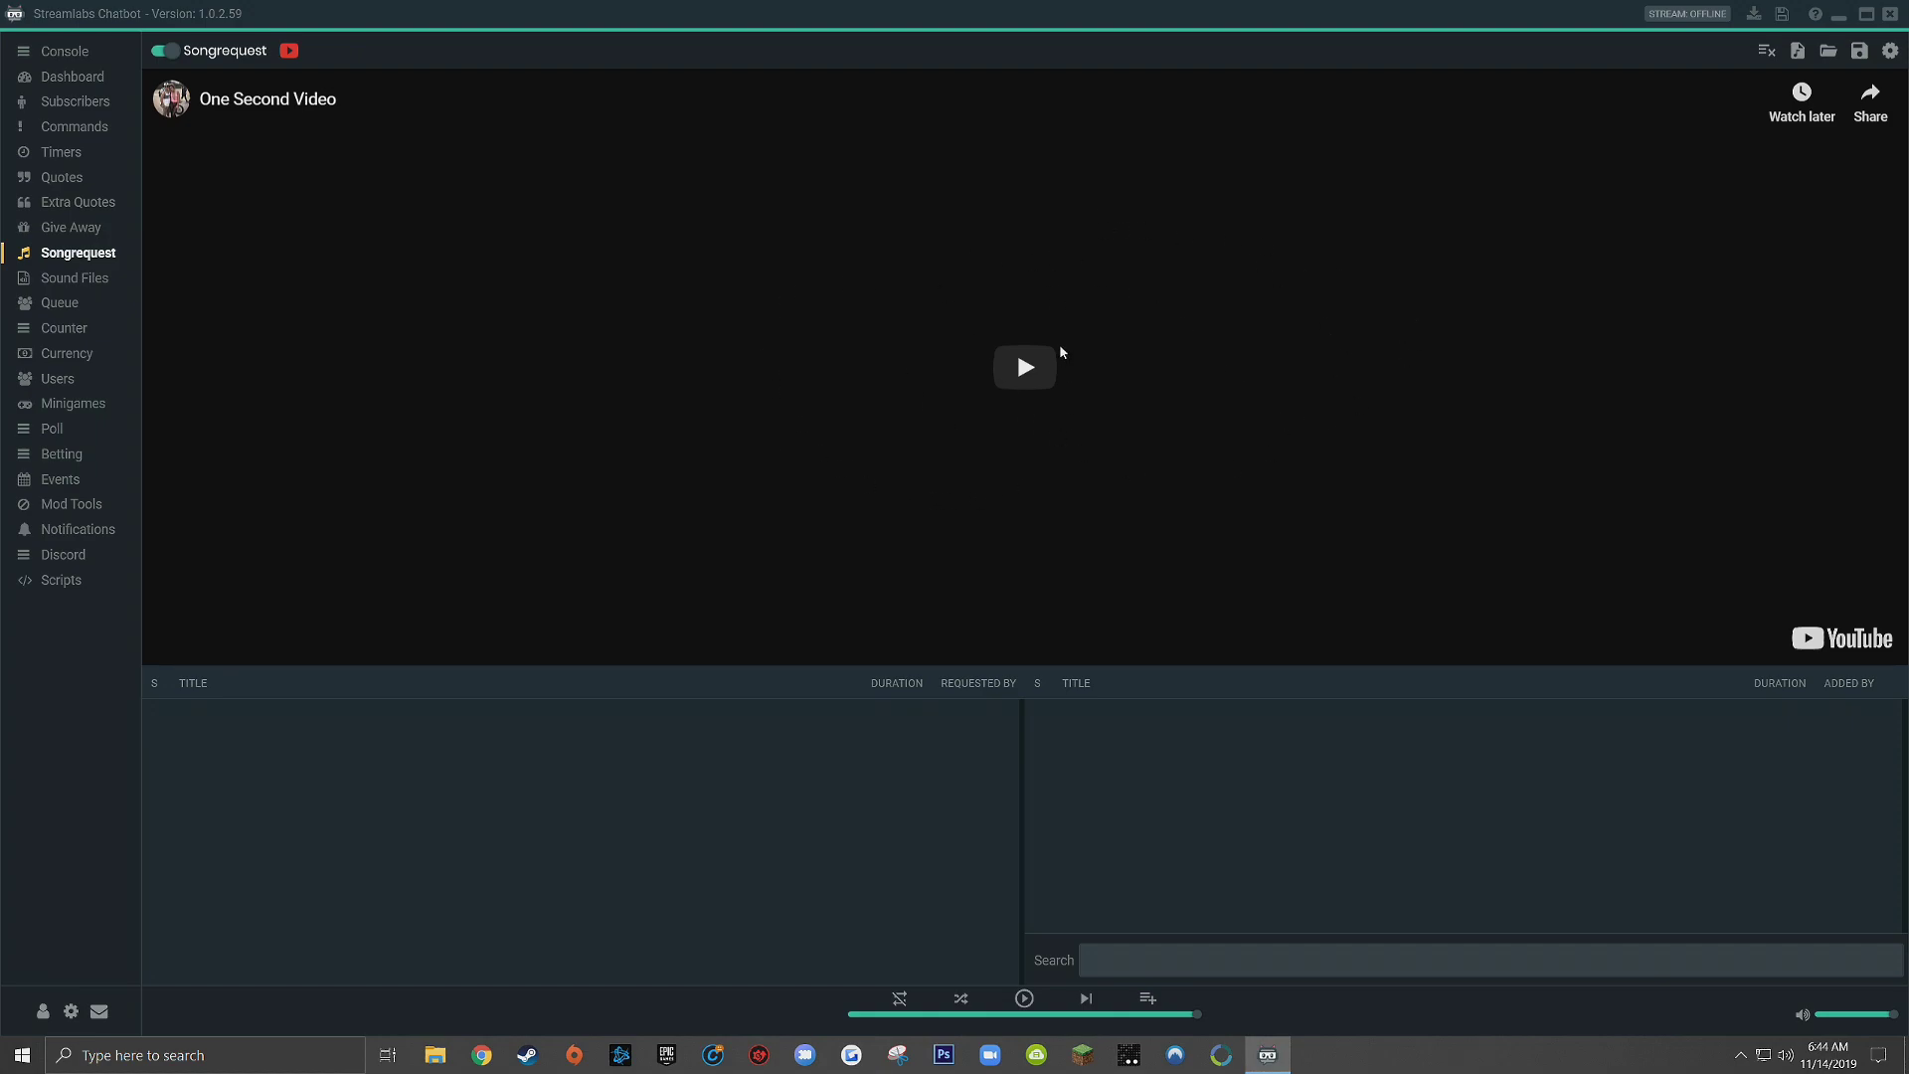
Reopen Global Songrequest Settings and leave Show Video set to True.
click(1891, 51)
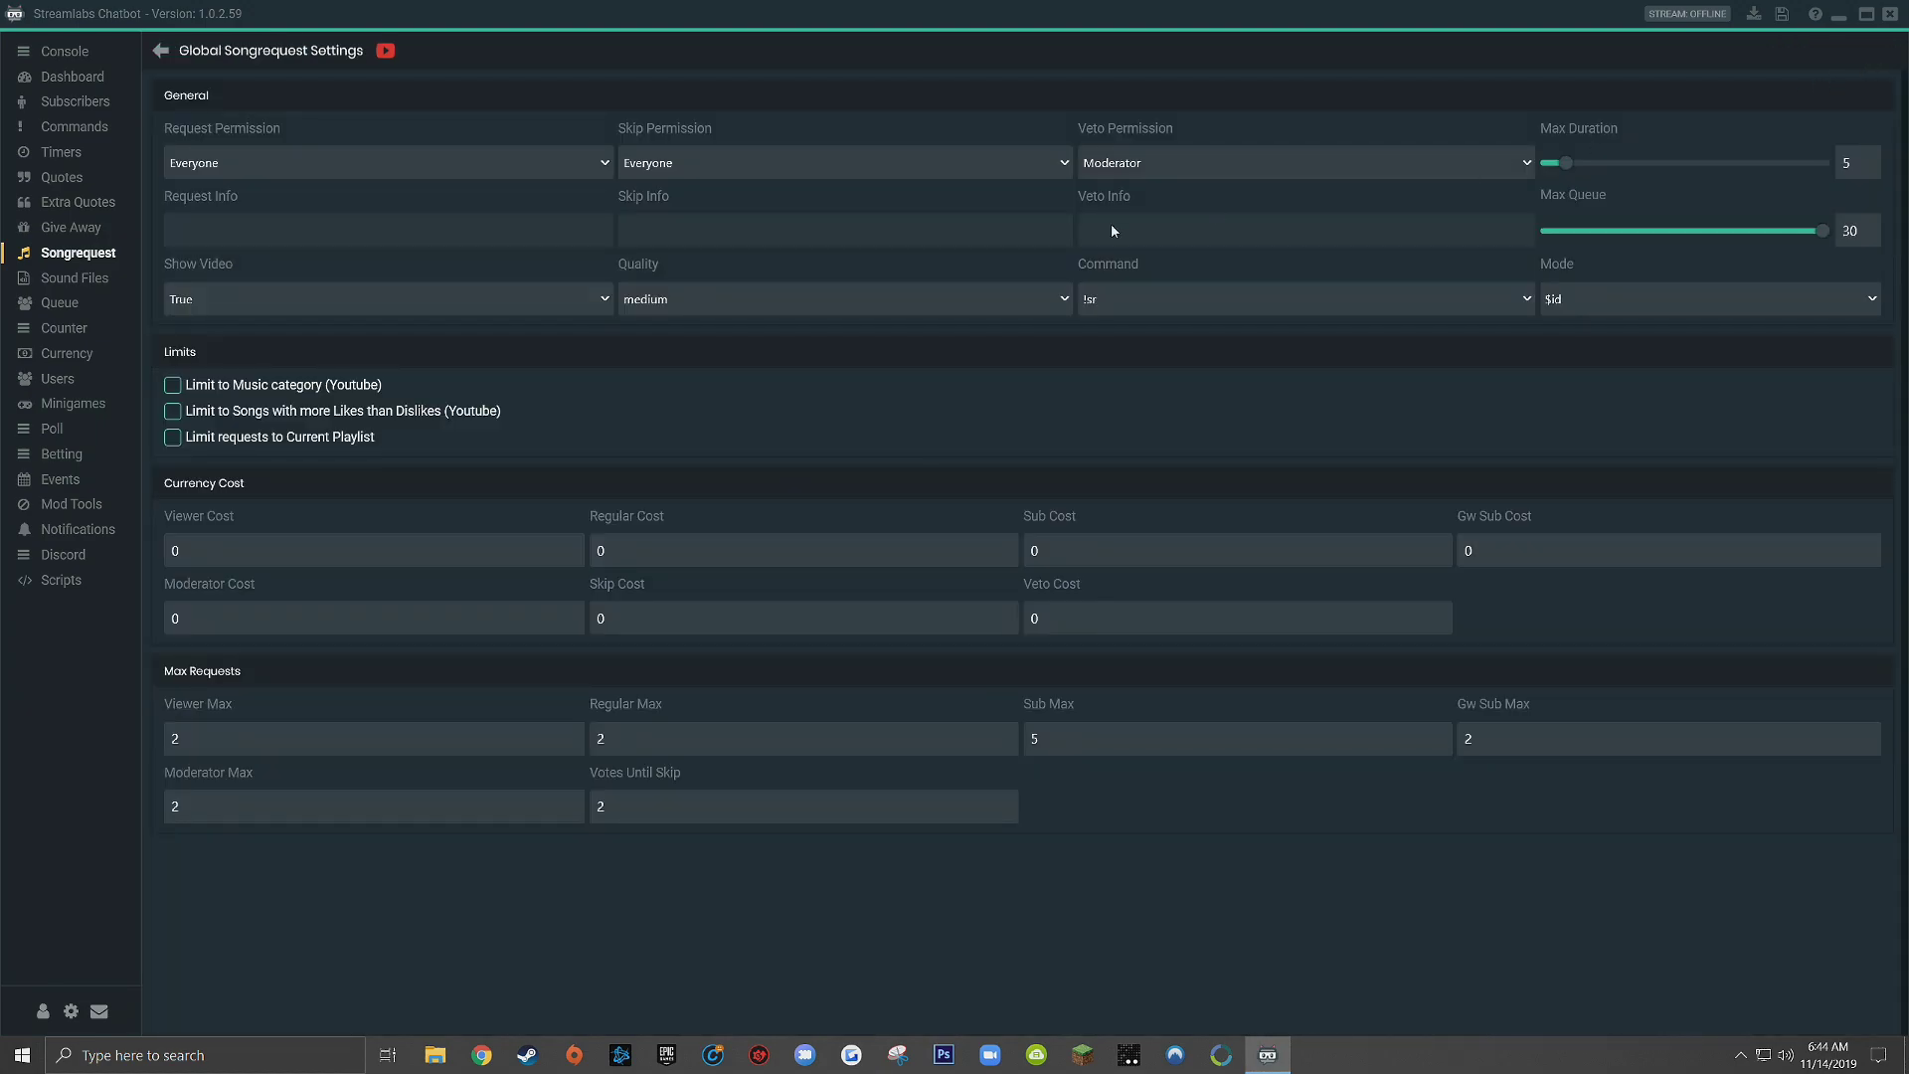
click(511, 310)
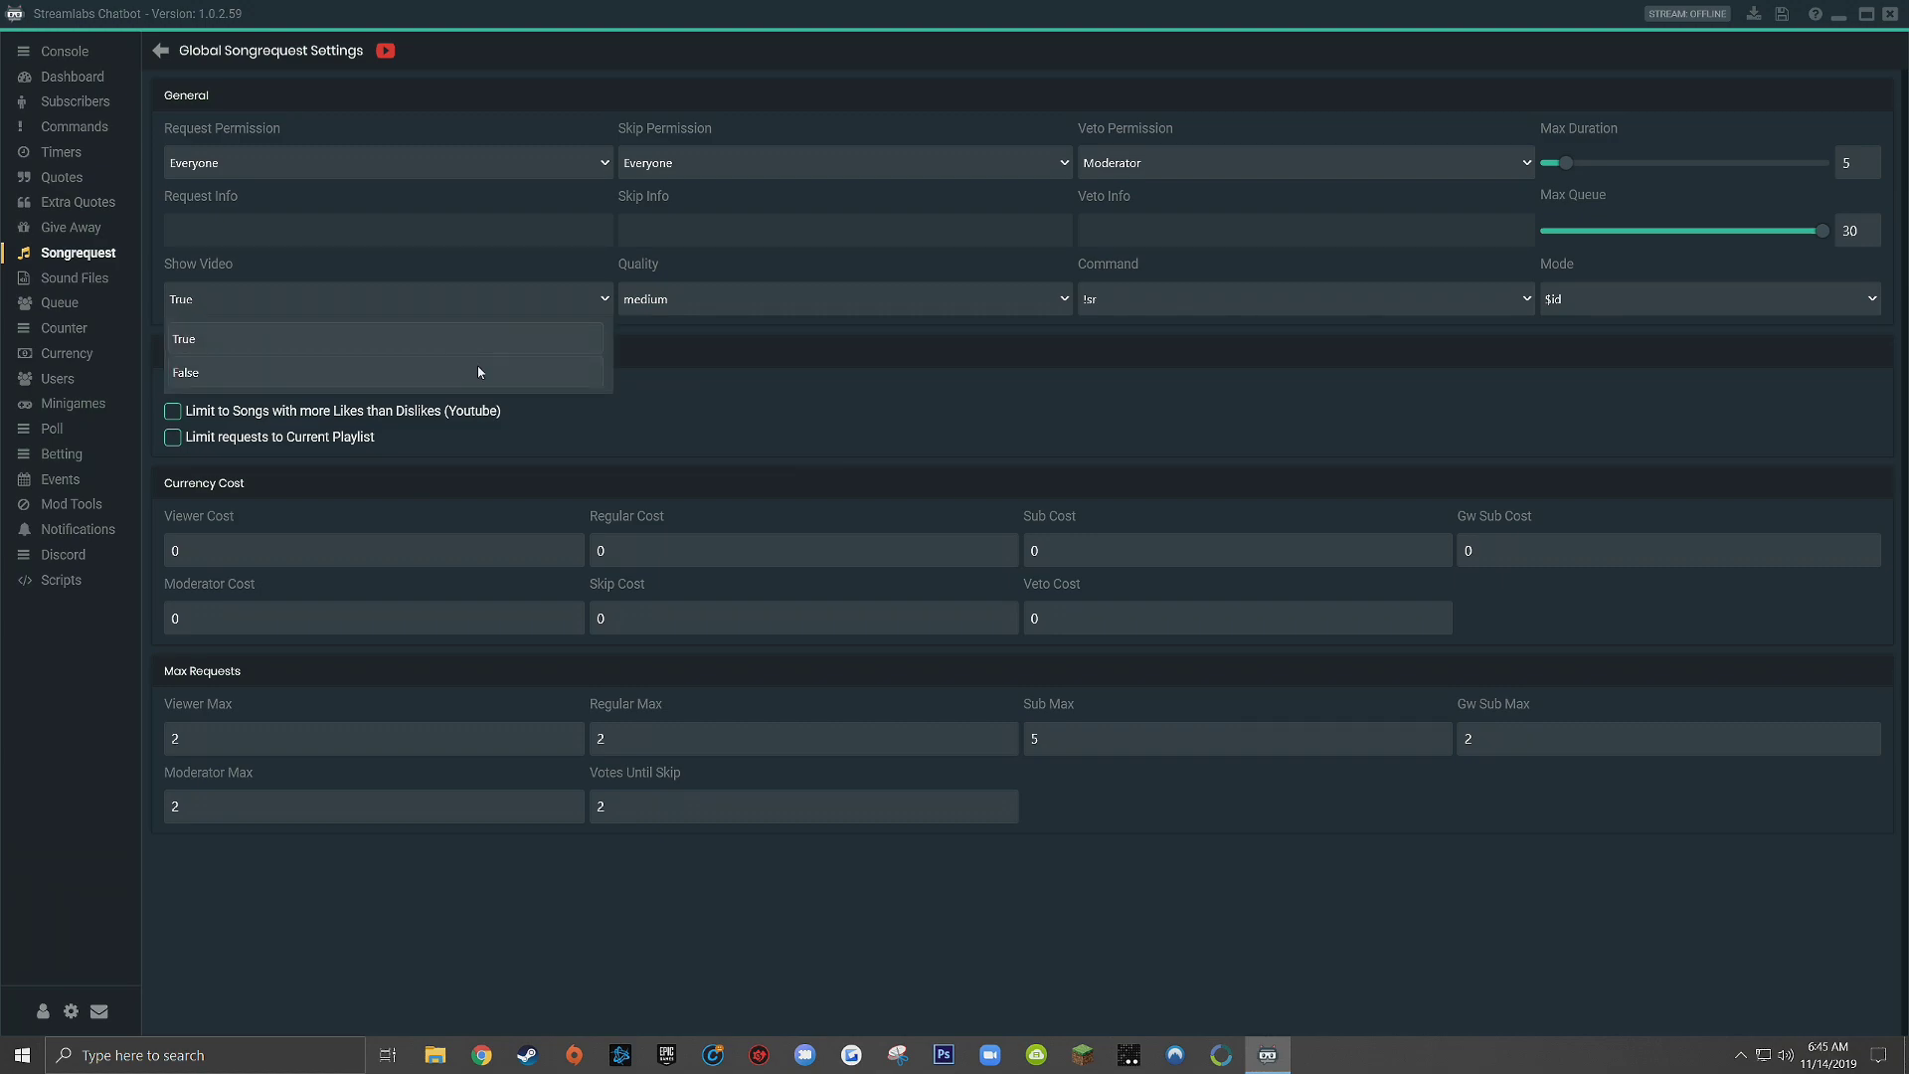
click(485, 340)
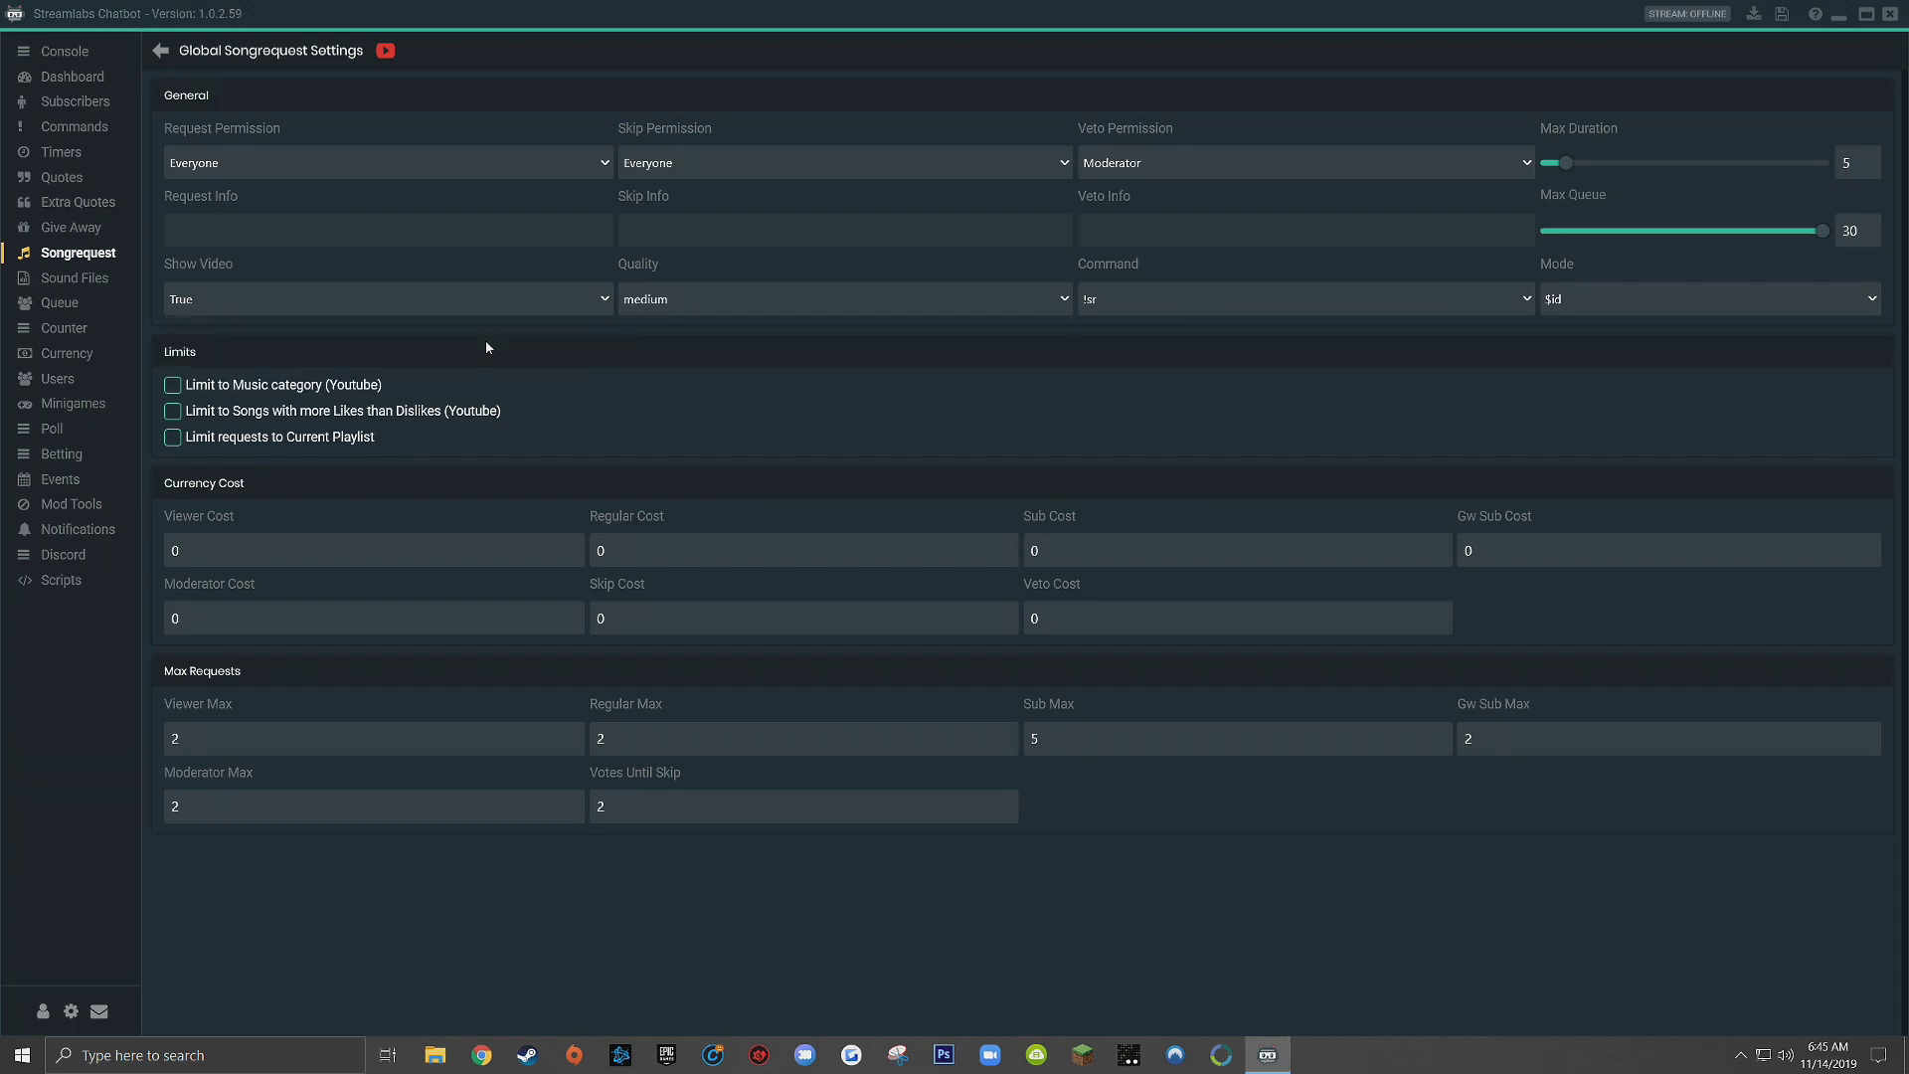
Keep playback quality at medium and expand the song request Command options.
click(711, 311)
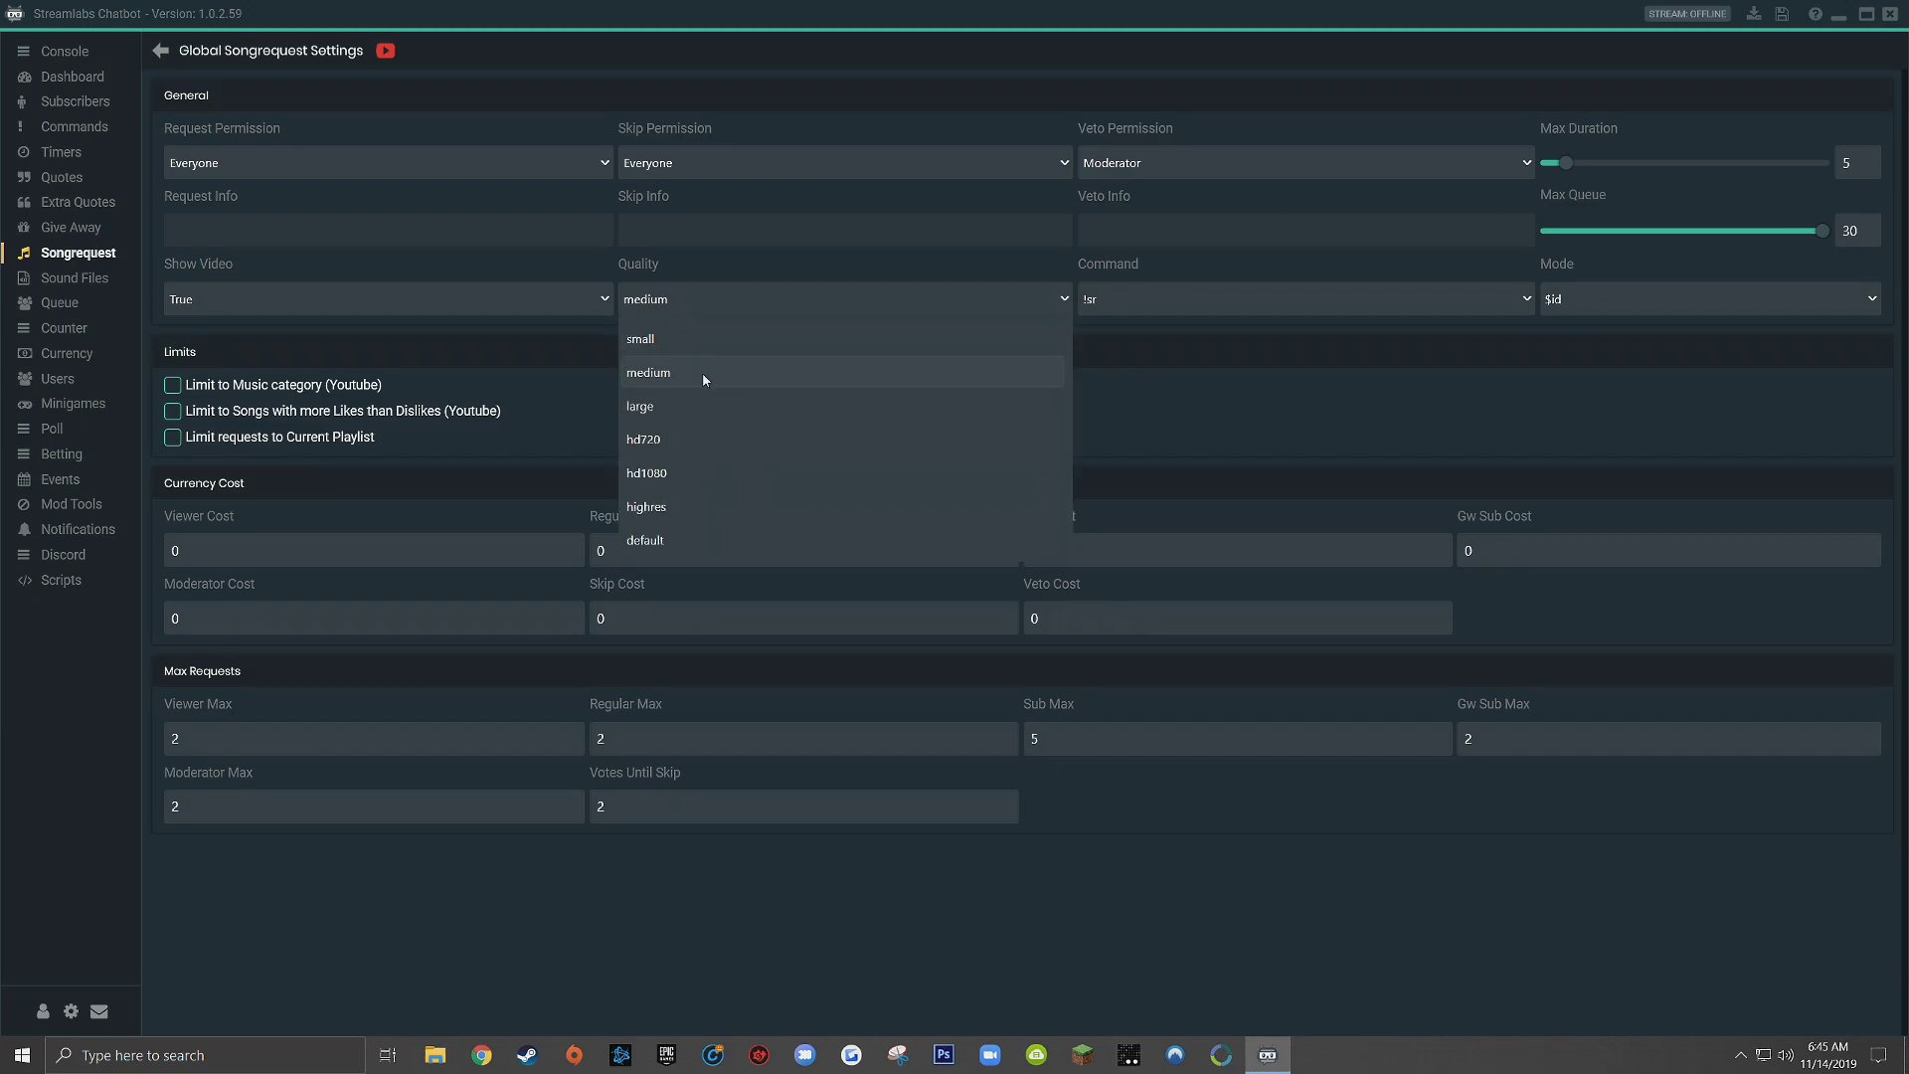
click(702, 373)
click(1187, 305)
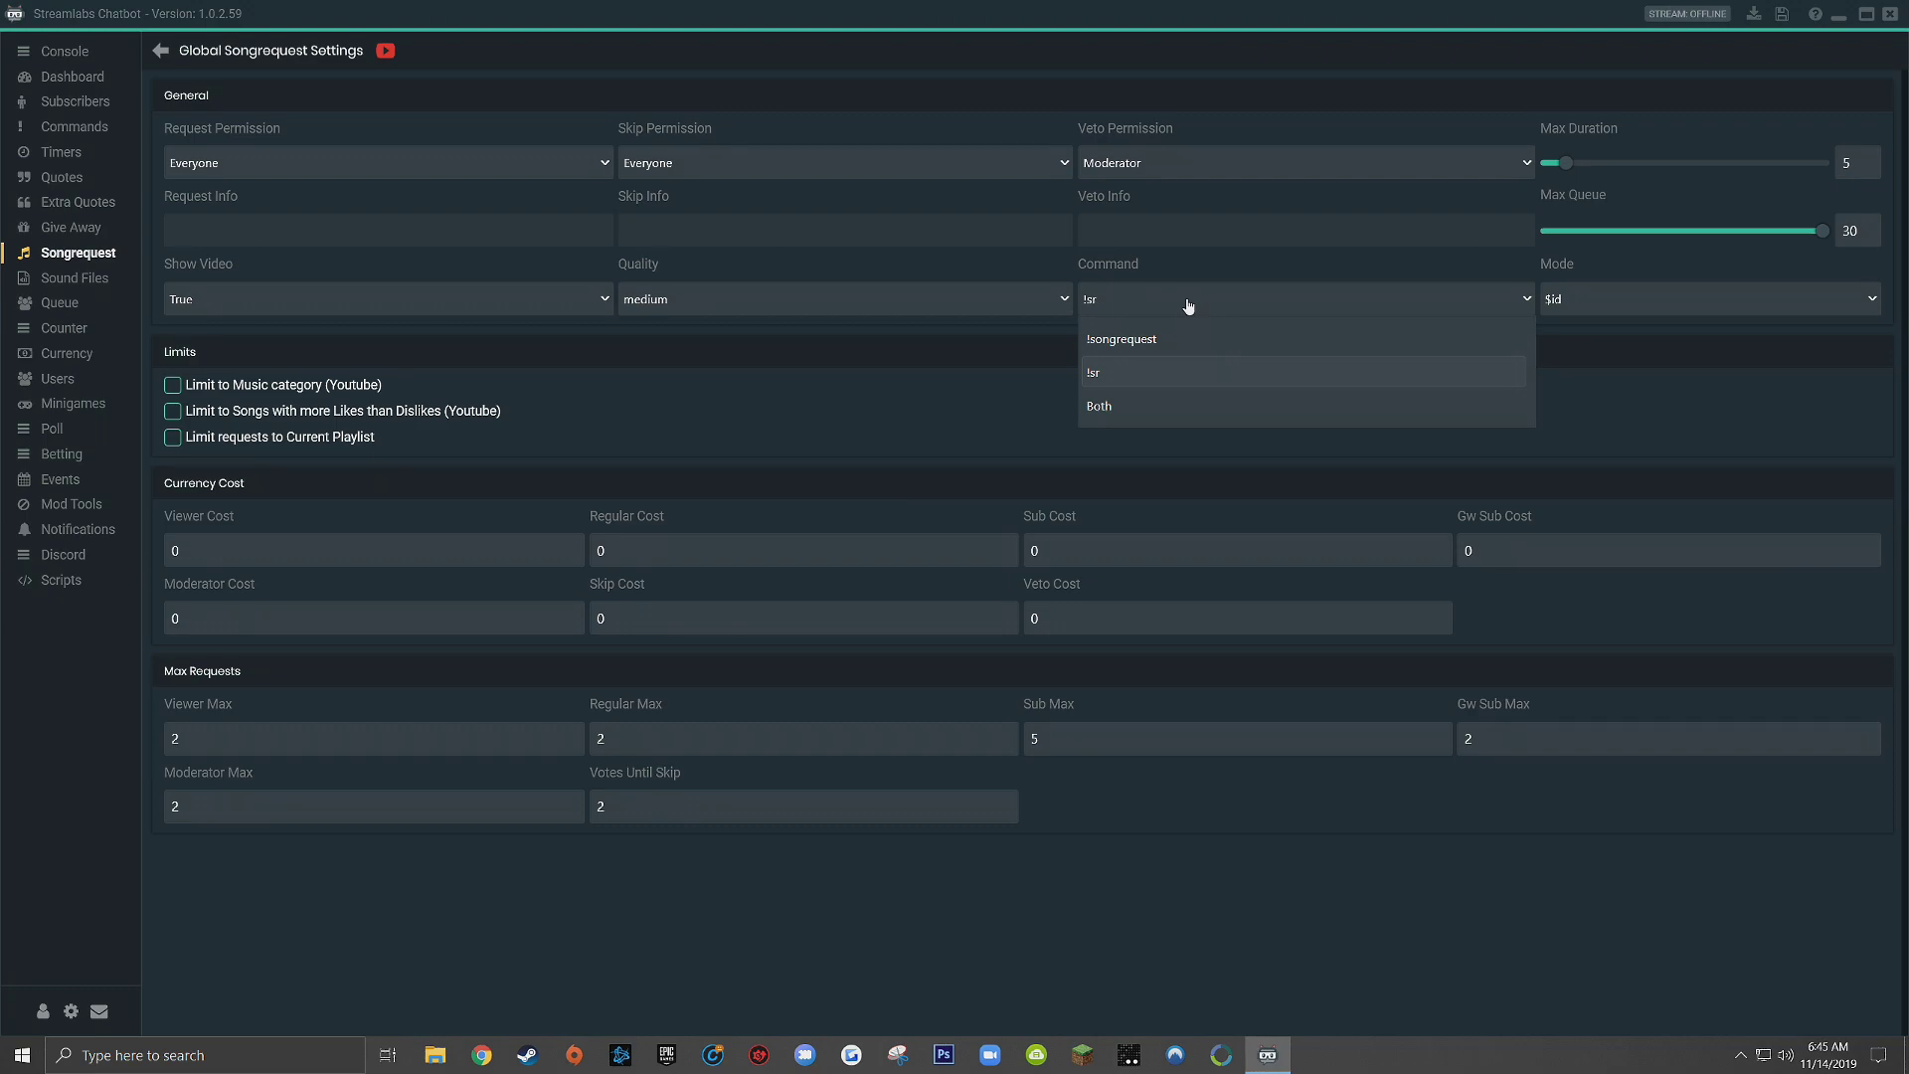
Change the song request command from !sr to Both.
click(1122, 408)
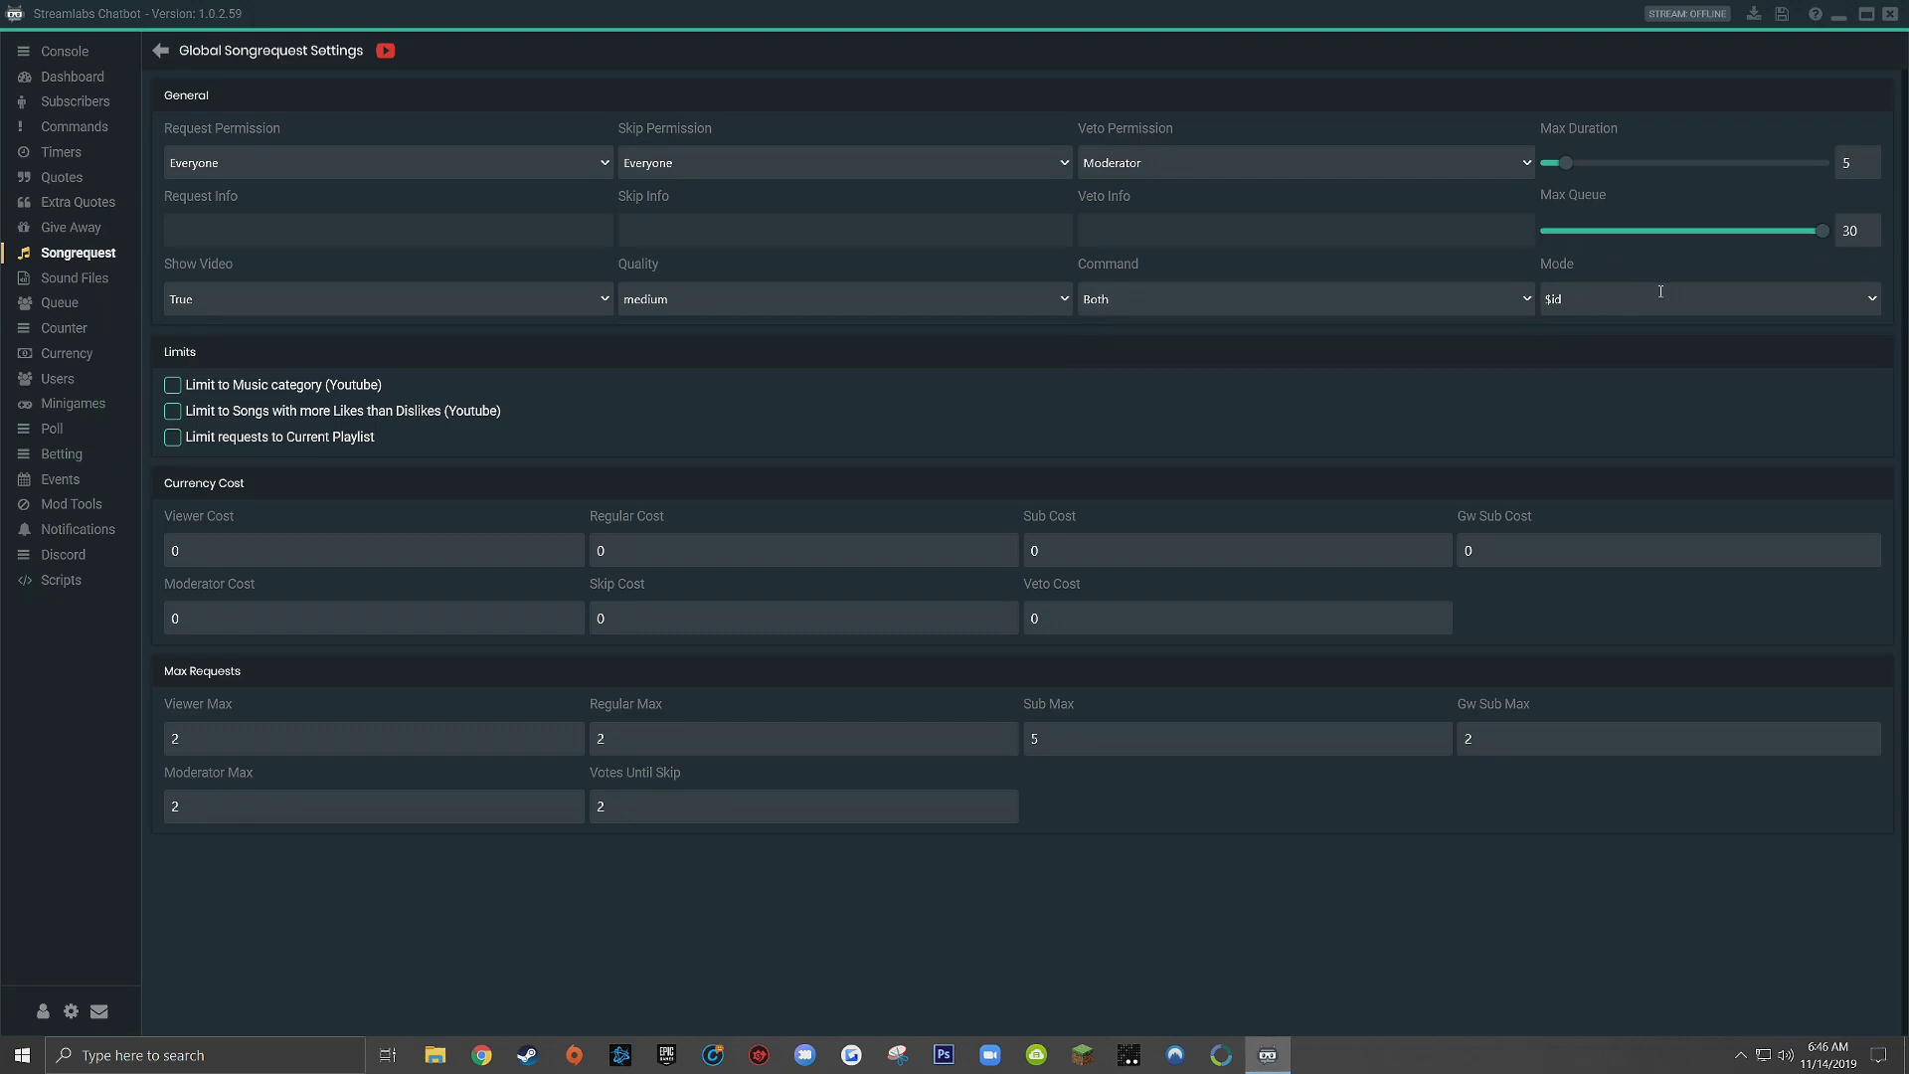
click(1846, 299)
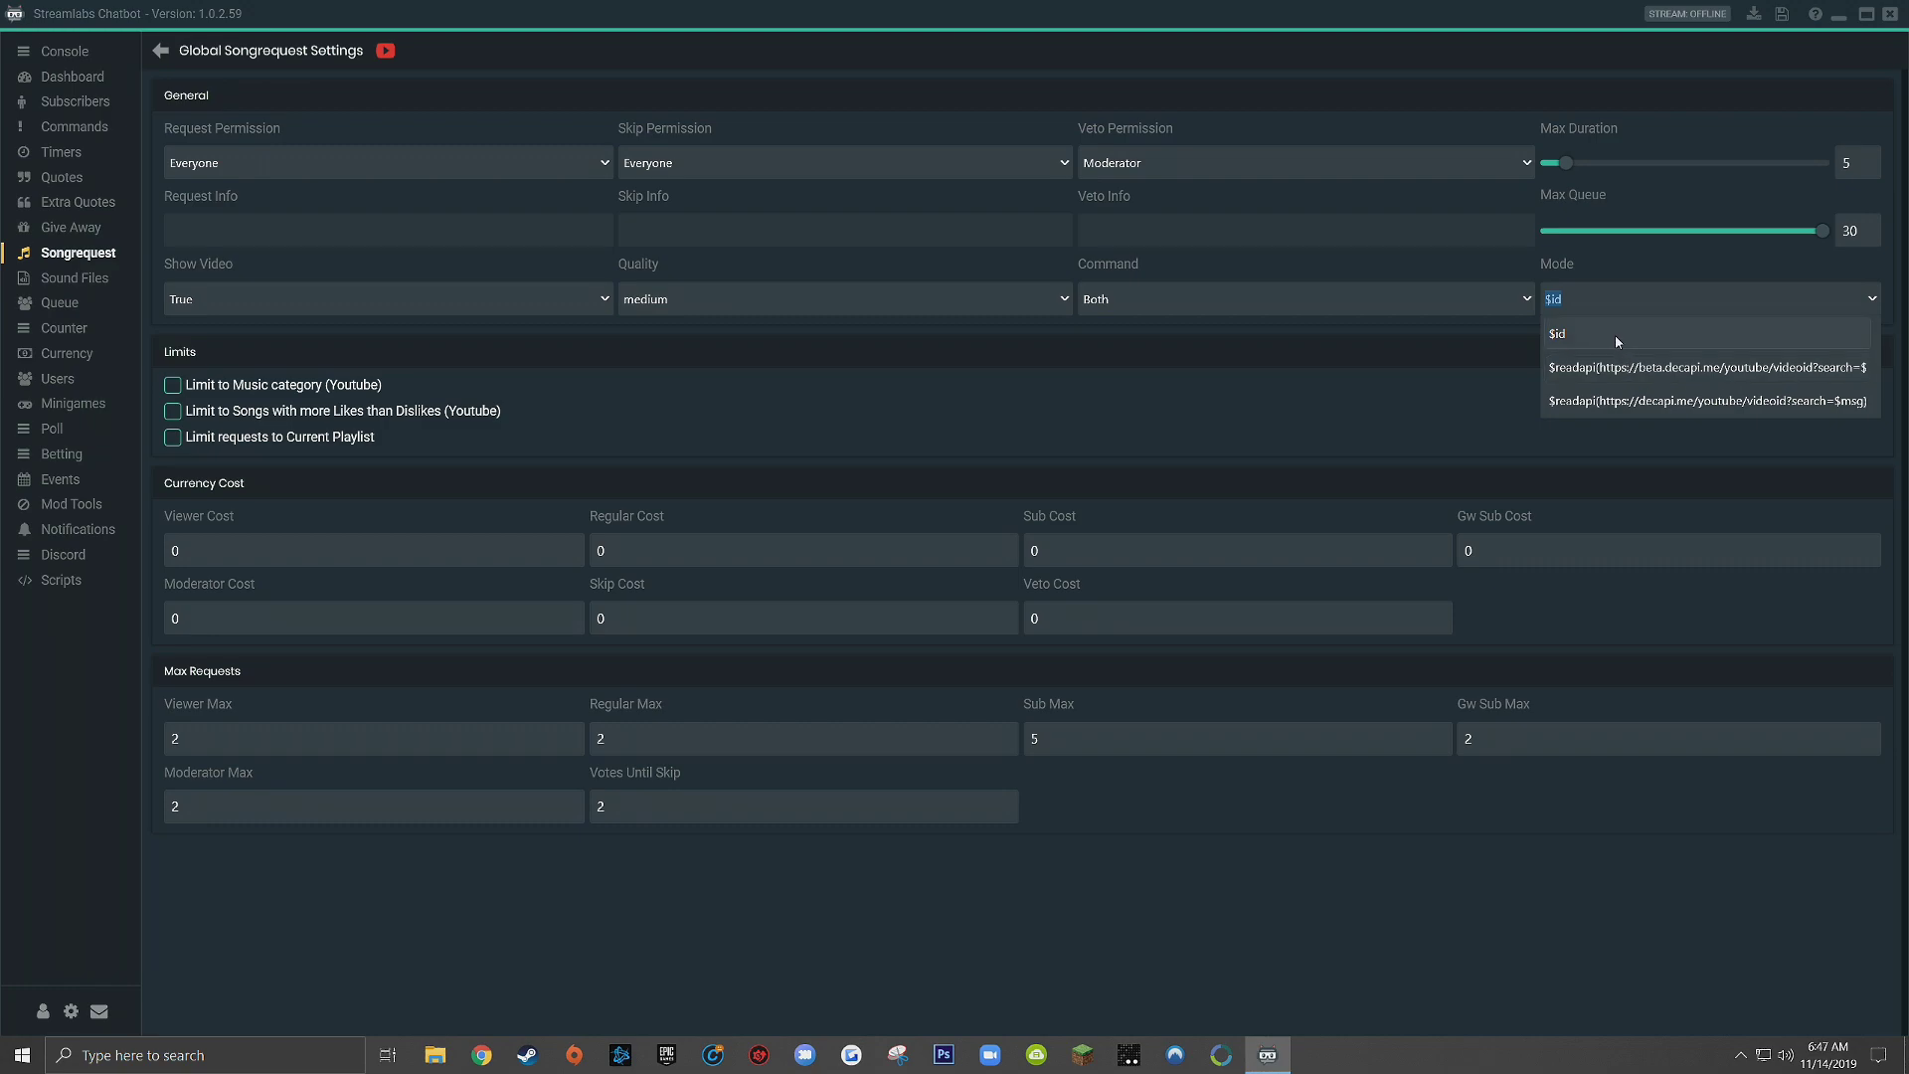
Leave the request mode at $id, closing its dropdown list.
click(1616, 337)
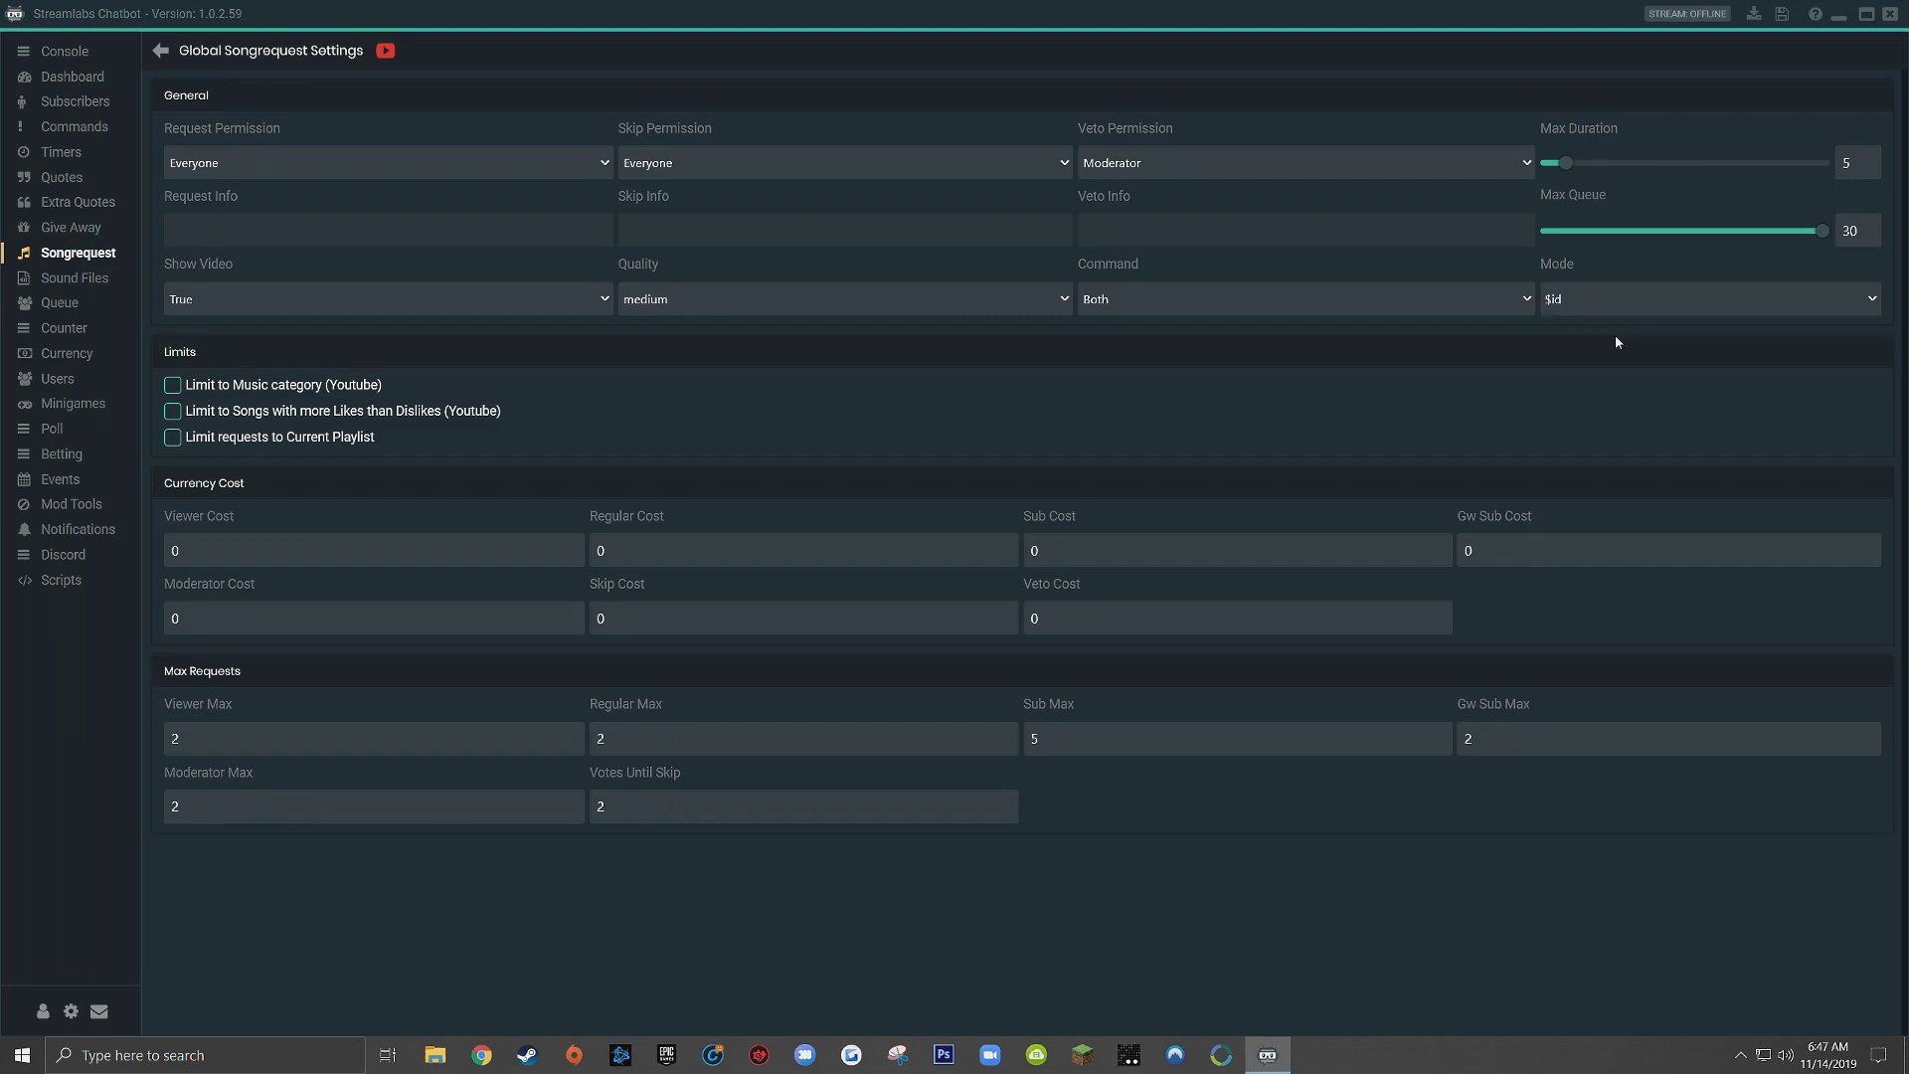
Tick the Music-category and more-likes-than-dislikes YouTube limits, then go back to the player.
click(202, 391)
click(174, 413)
click(160, 51)
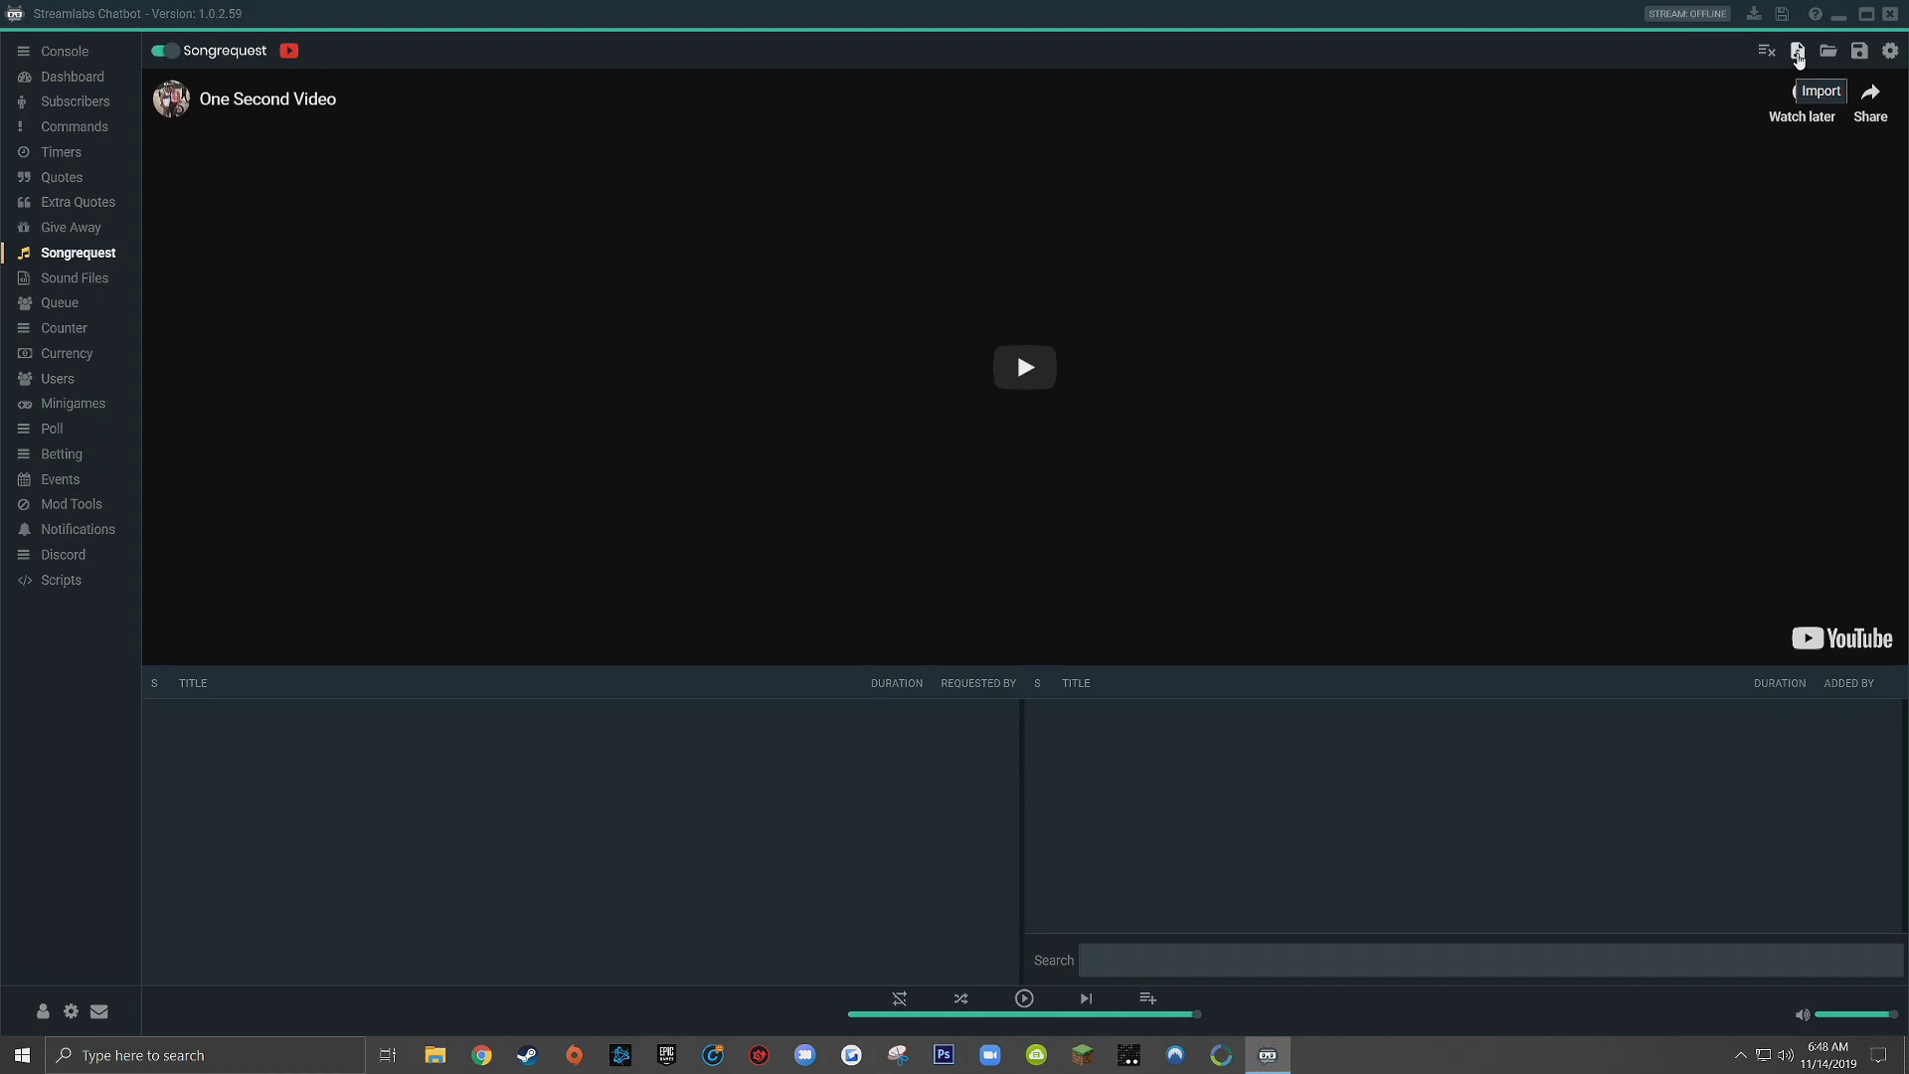
click(1798, 52)
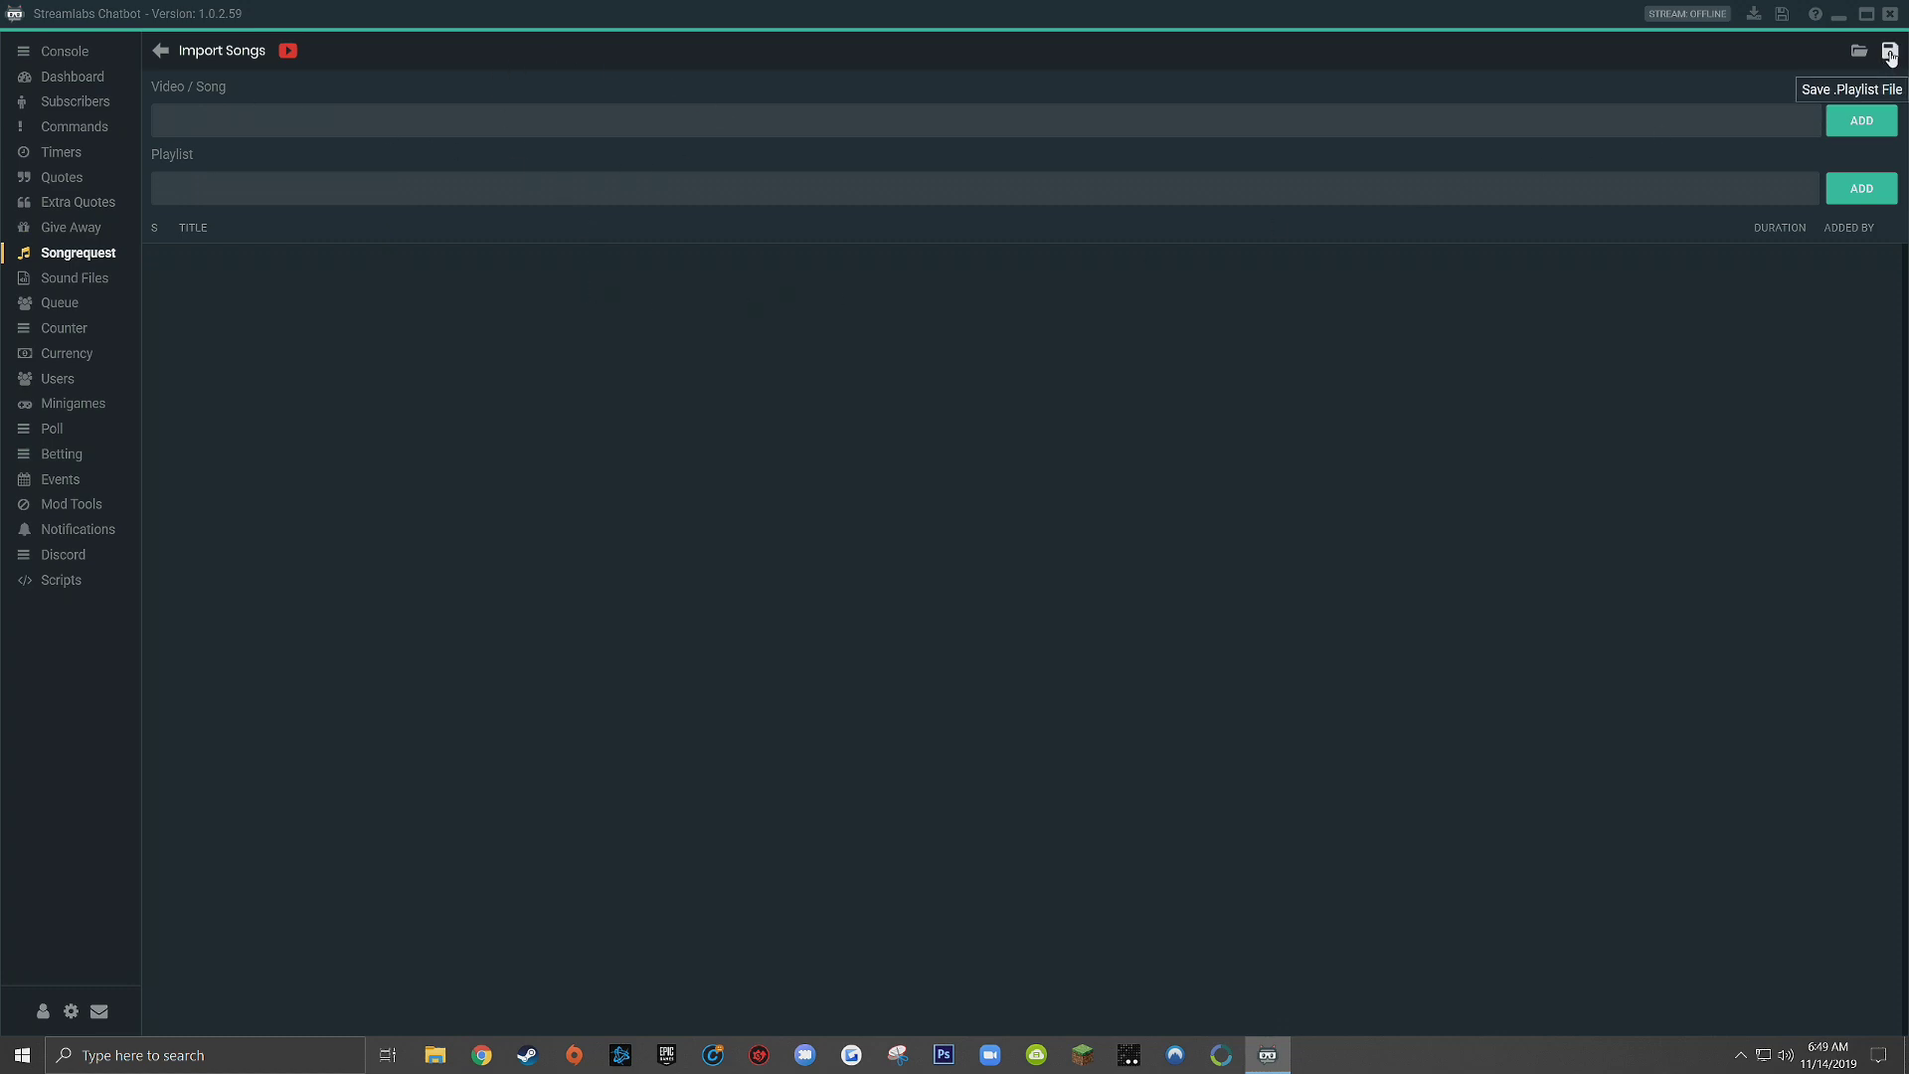
click(160, 51)
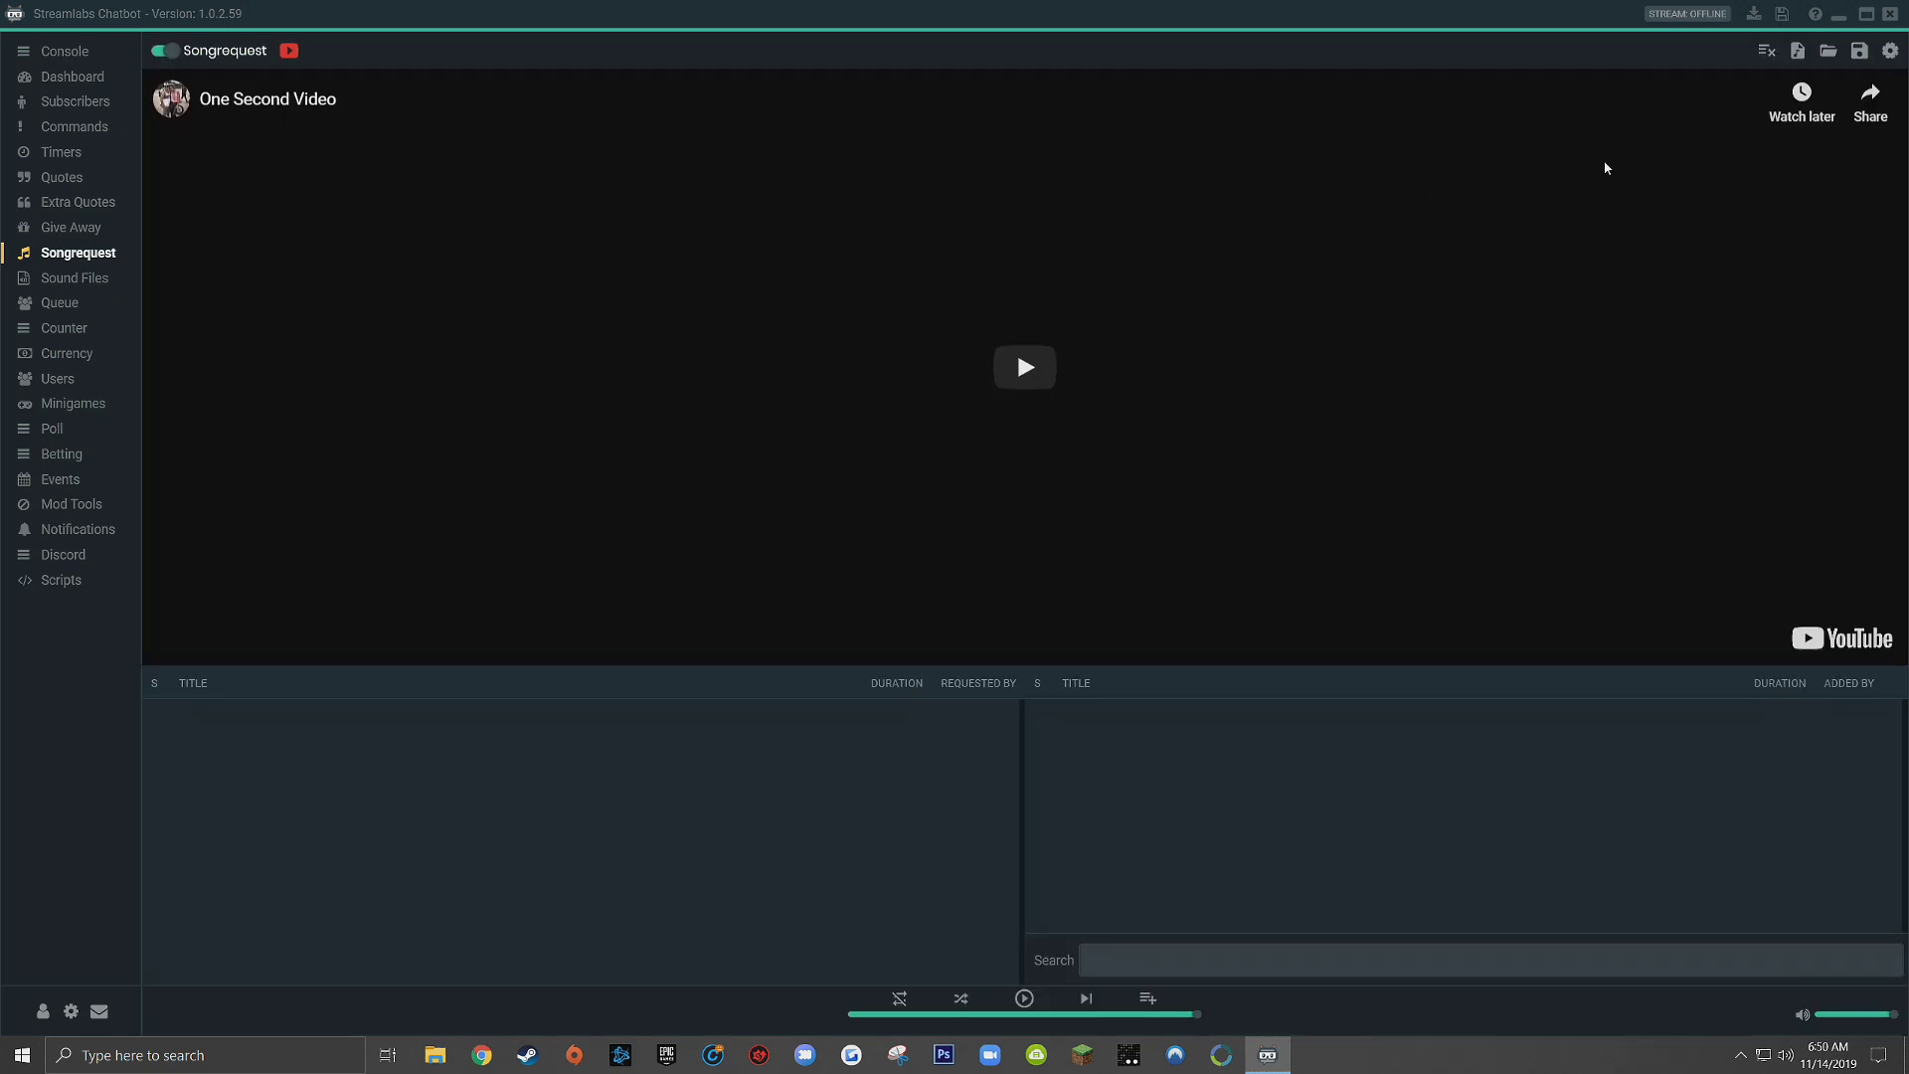
Use the gear icon on the Songrequest page to show Global Songrequest Settings.
click(1890, 51)
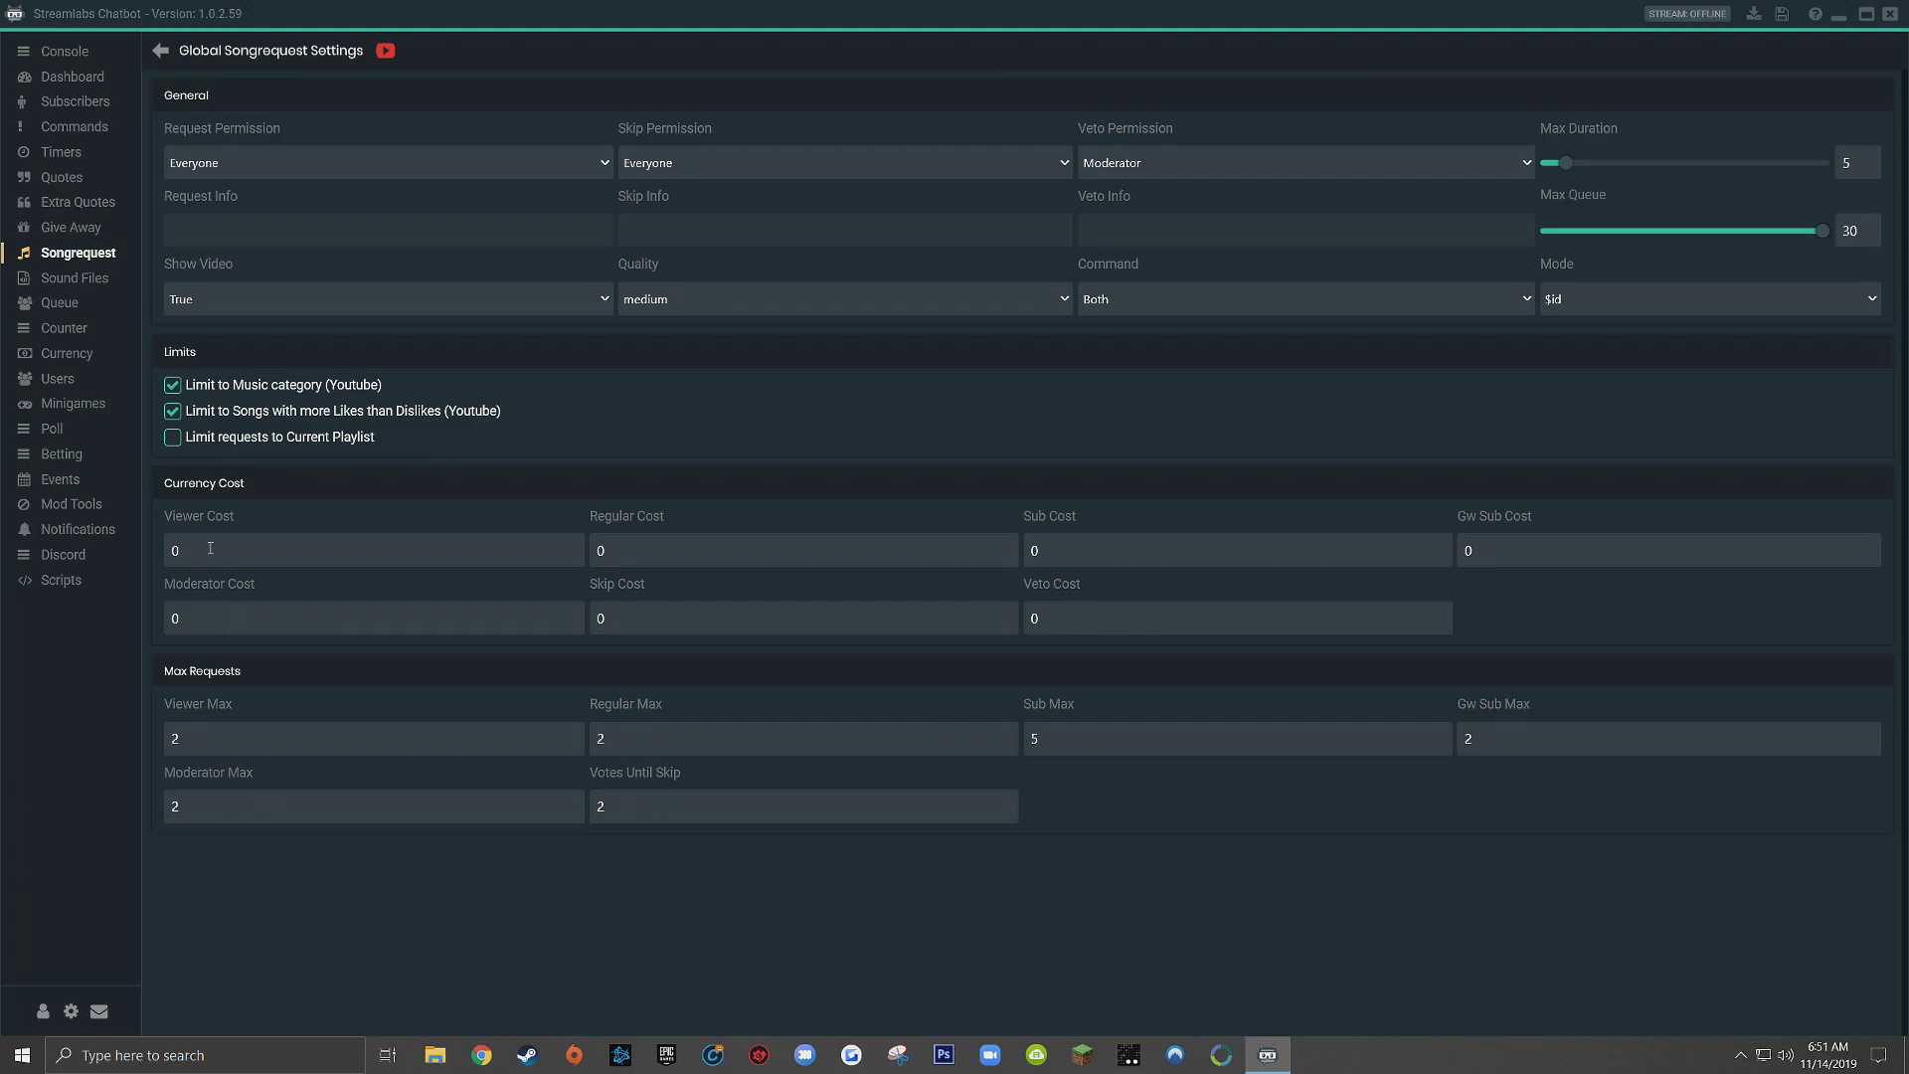
Set the song request Viewer Cost to 10 and the Skip Cost to 10.
key(Home)
text(1)
click(201, 551)
text(10)
Check the Viewer Max setting, then select the Votes Until Skip value of 2 to replace it.
click(195, 741)
double_click(614, 815)
drag(623, 806, 577, 814)
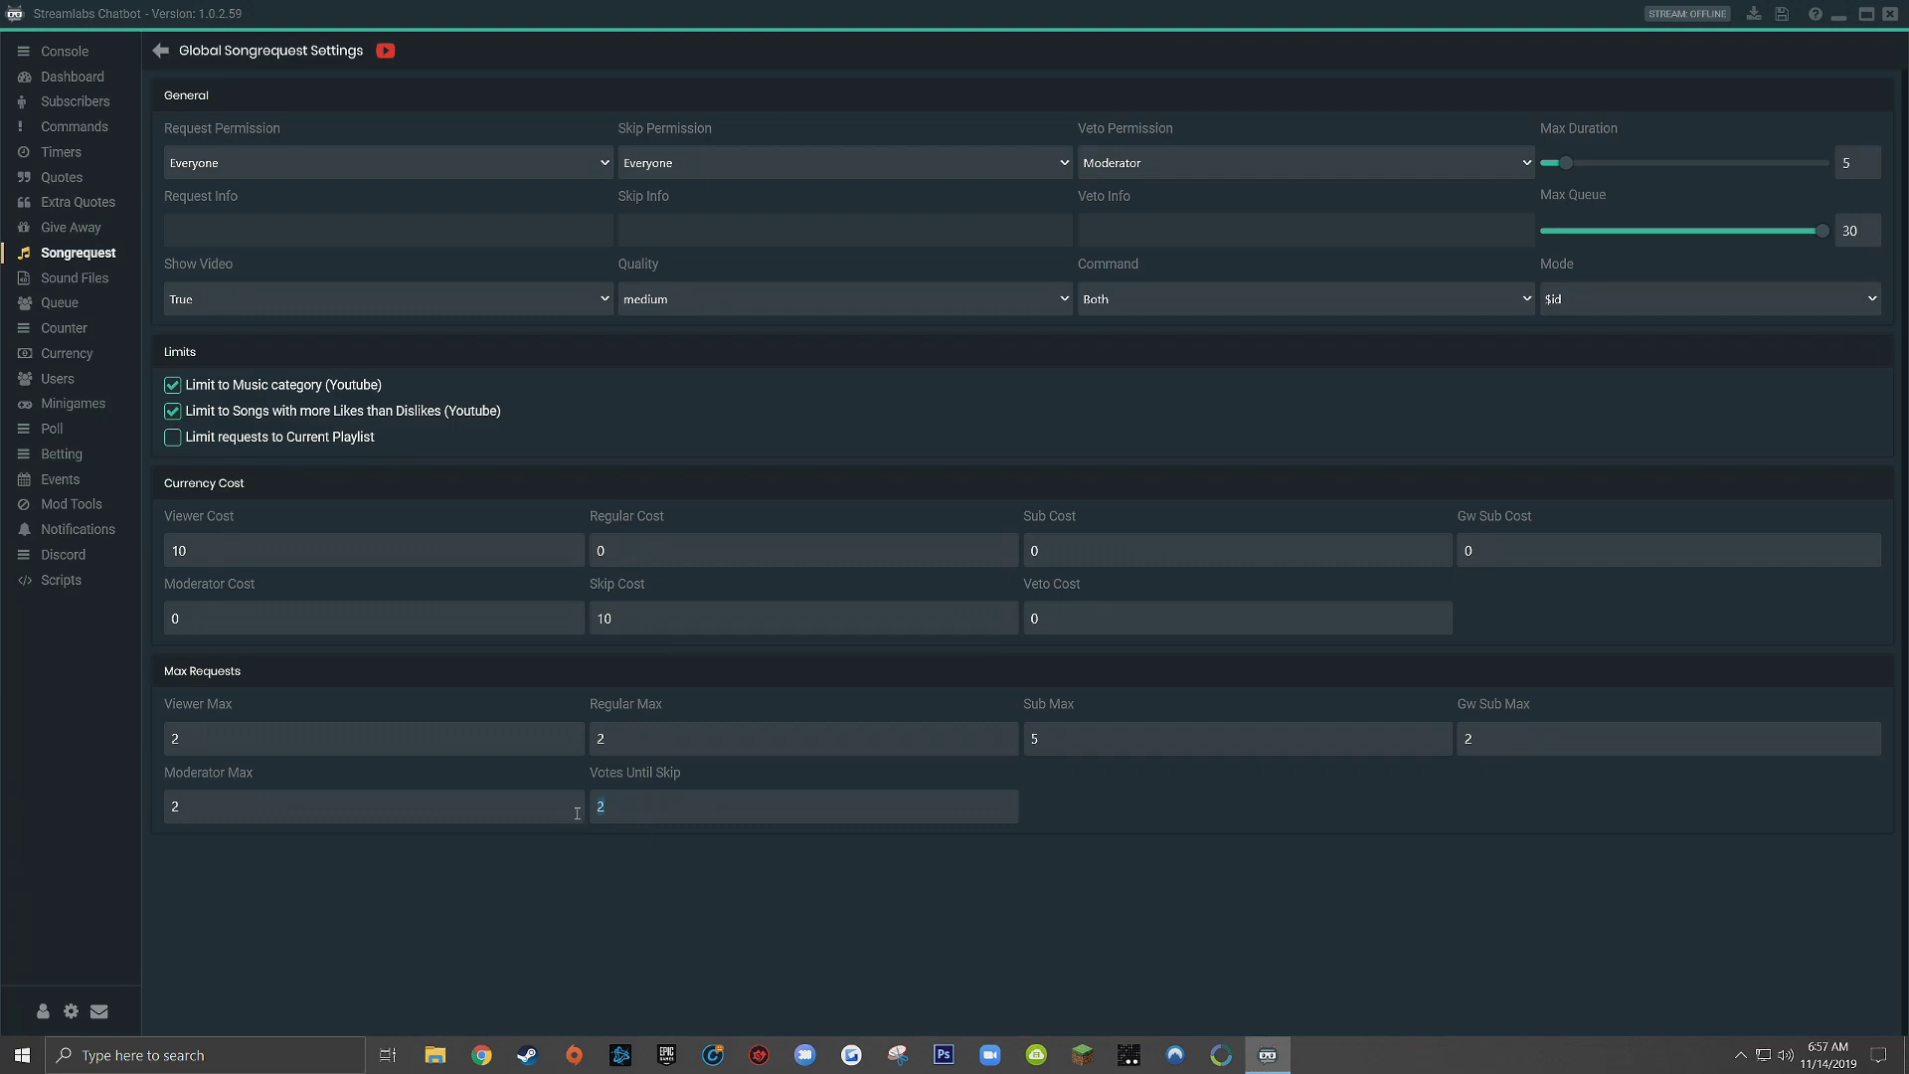